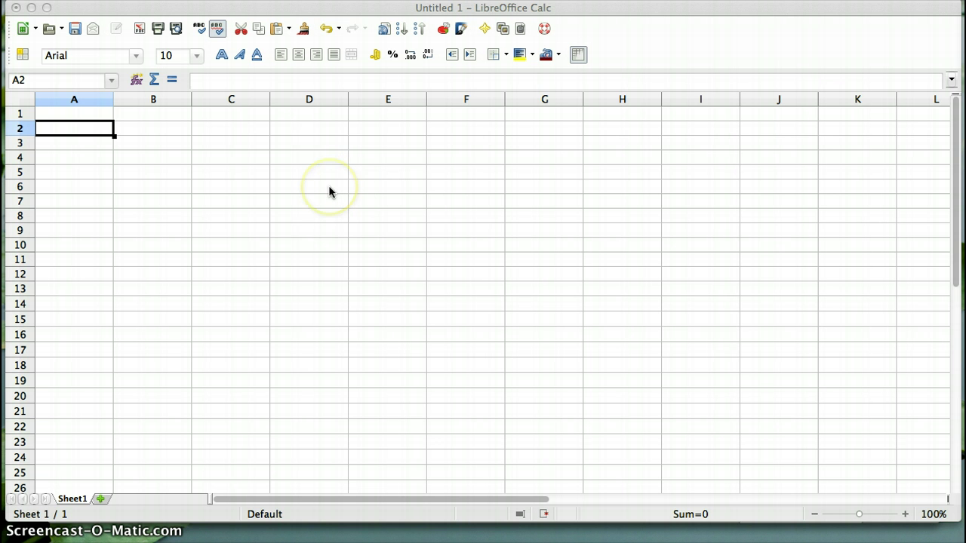
# - Move the cell selection around the cells next to A2 and finish on cell A1
pyautogui.click(147, 136)
pyautogui.click(89, 128)
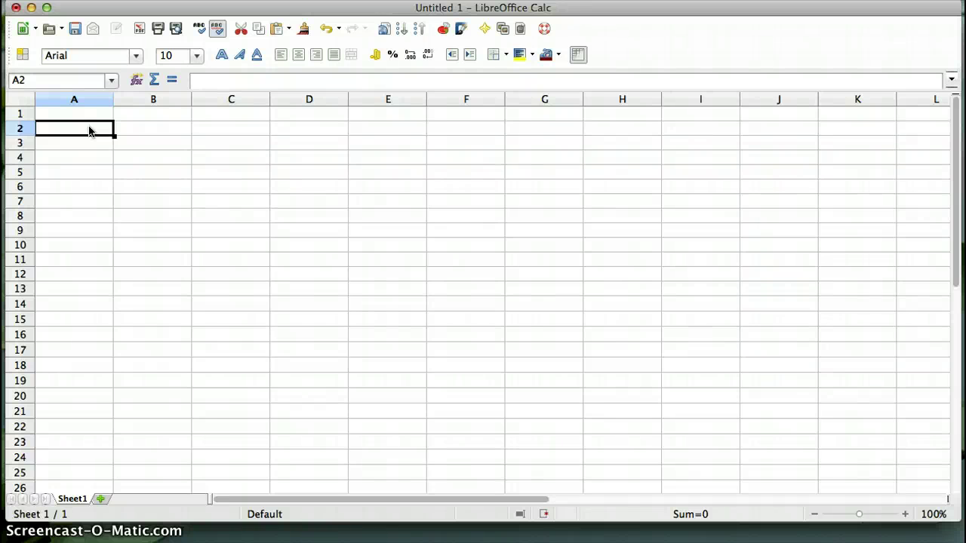
pyautogui.press('Right')
pyautogui.press('Left')
pyautogui.press('Down')
pyautogui.press('Up')
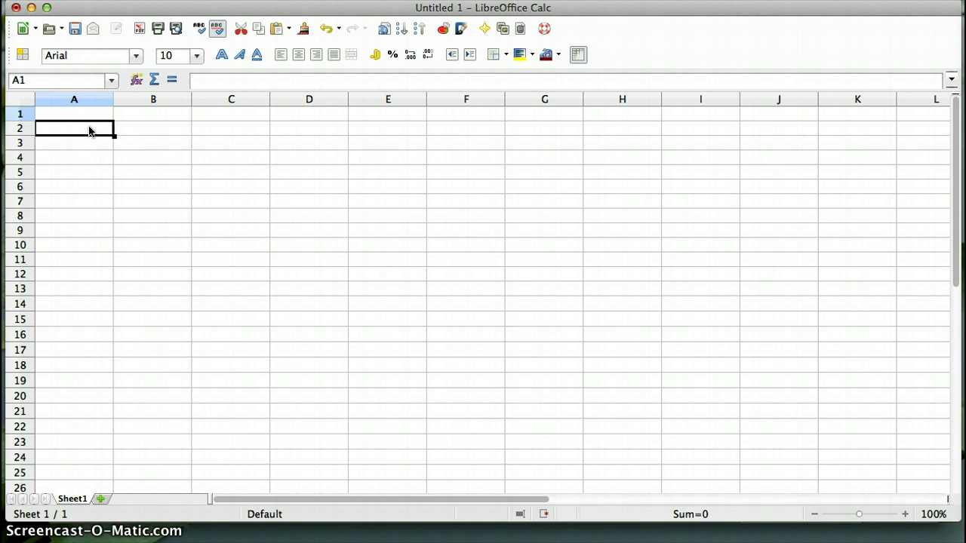
pyautogui.press('Down')
pyautogui.press('Down')
pyautogui.press('Up')
pyautogui.press('Up')
pyautogui.press('Up')
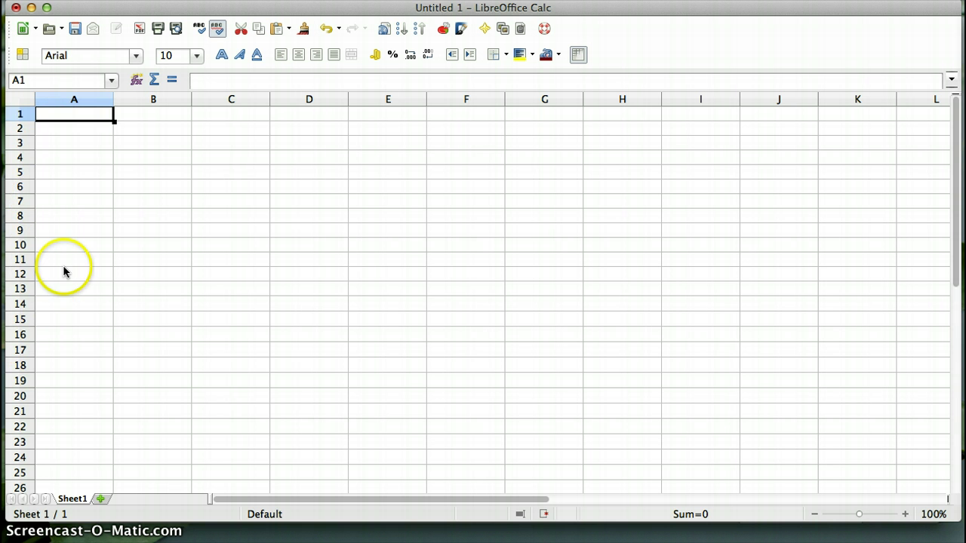
# - Look through the extent of the empty sheet's rows and columns
pyautogui.scroll(-10, 64, 271)
pyautogui.scroll(-3, 64, 271)
pyautogui.scroll(13, 64, 271)
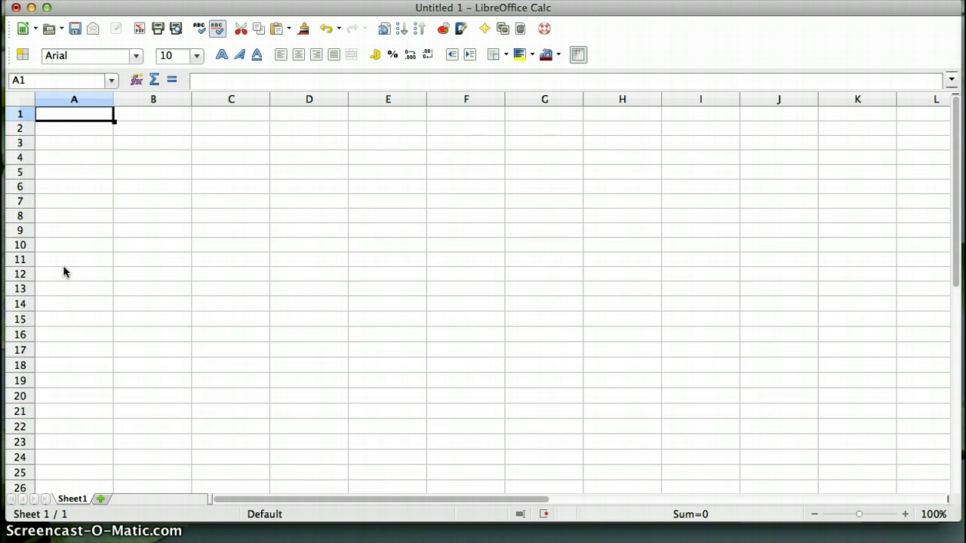
pyautogui.hscroll(20, 64, 271)
pyautogui.hscroll(-20, 63, 271)
pyautogui.scroll(-14, 63, 271)
pyautogui.scroll(14, 63, 271)
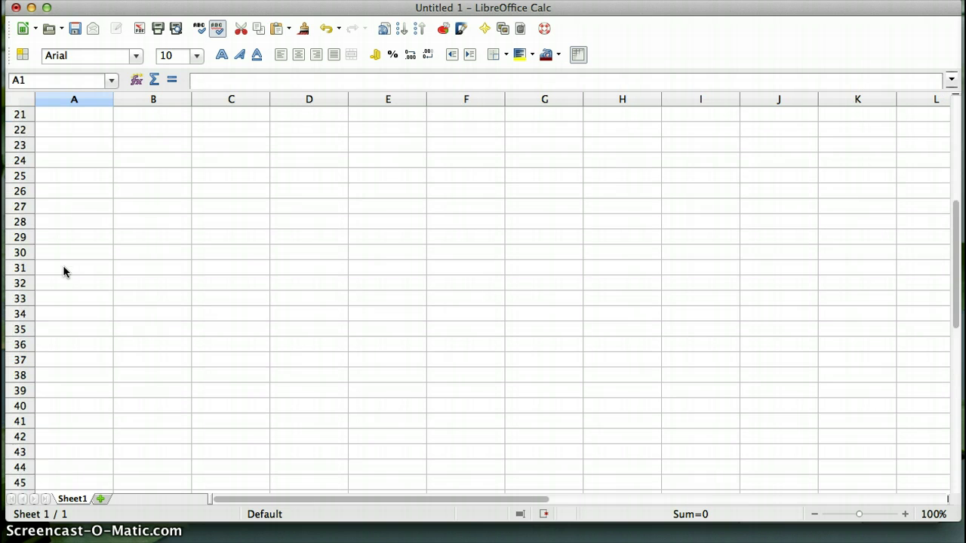
pyautogui.scroll(-20, 63, 267)
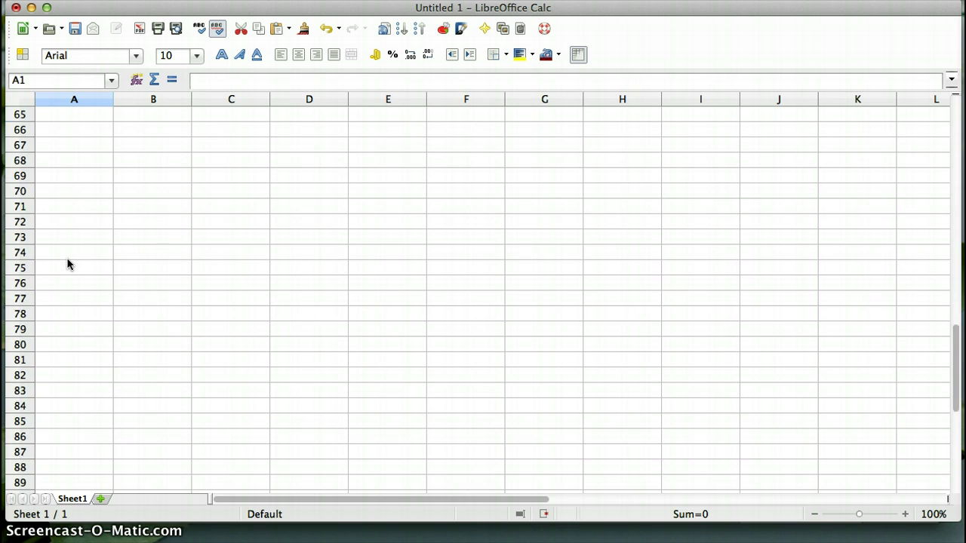
pyautogui.hscroll(6, 67, 259)
pyautogui.scroll(-20, 67, 265)
pyautogui.hscroll(5, 67, 265)
pyautogui.scroll(20, 68, 264)
pyautogui.hscroll(-2, 67, 264)
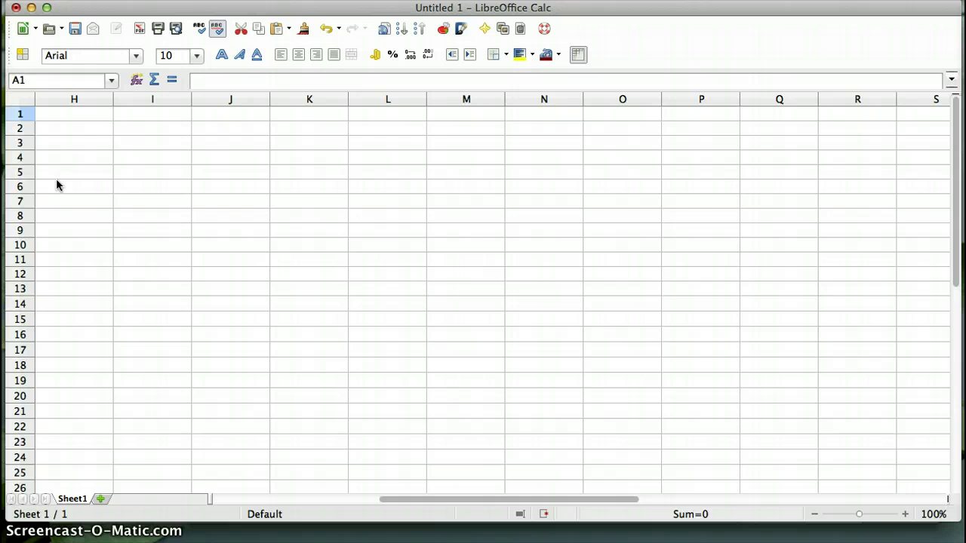
pyautogui.click(62, 117)
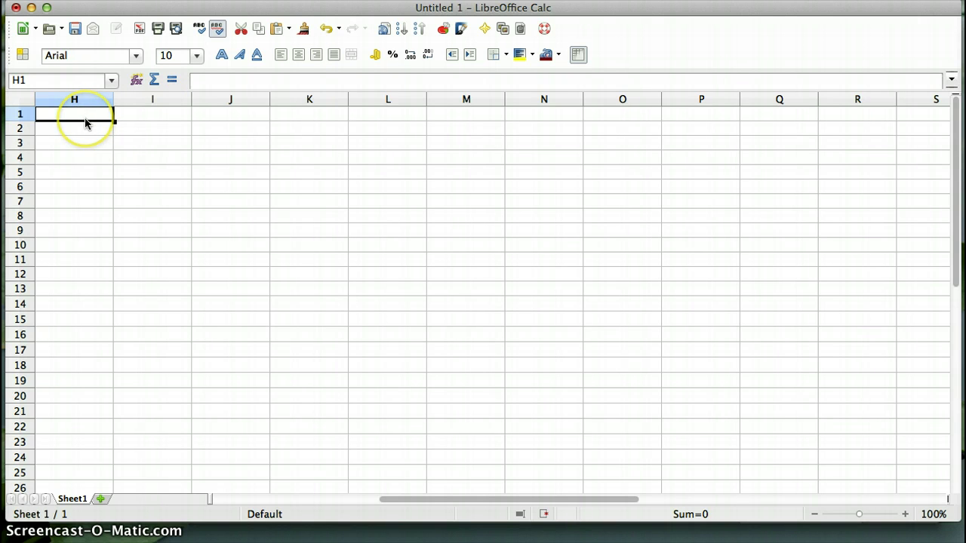
pyautogui.click(73, 130)
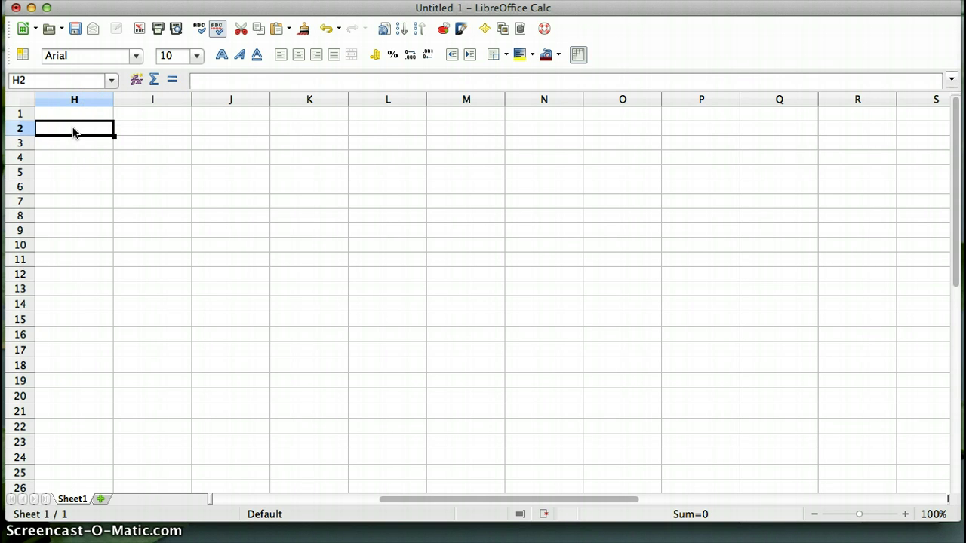
pyautogui.write('111')
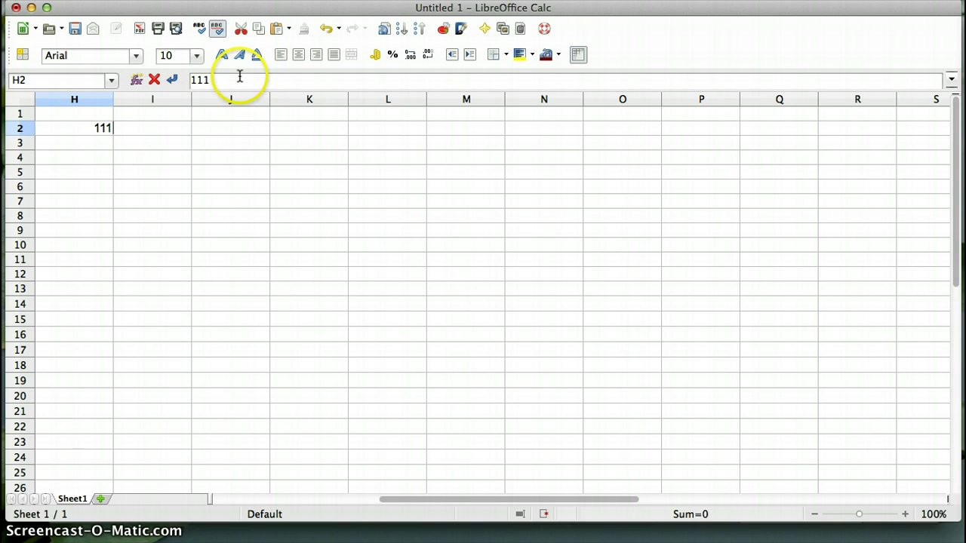
pyautogui.moveTo(238, 77); pyautogui.dragTo(172, 79)
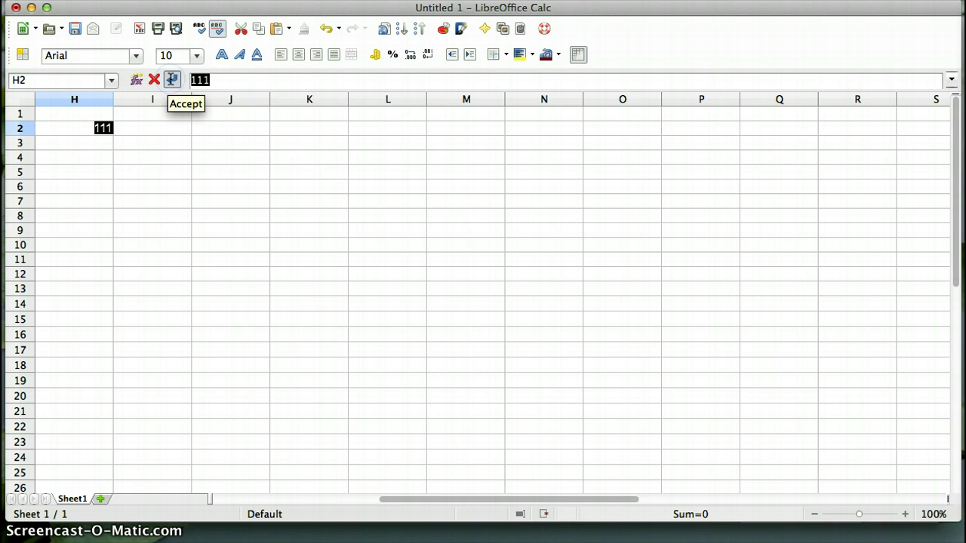
pyautogui.press('BackSpace')
pyautogui.press('Return')
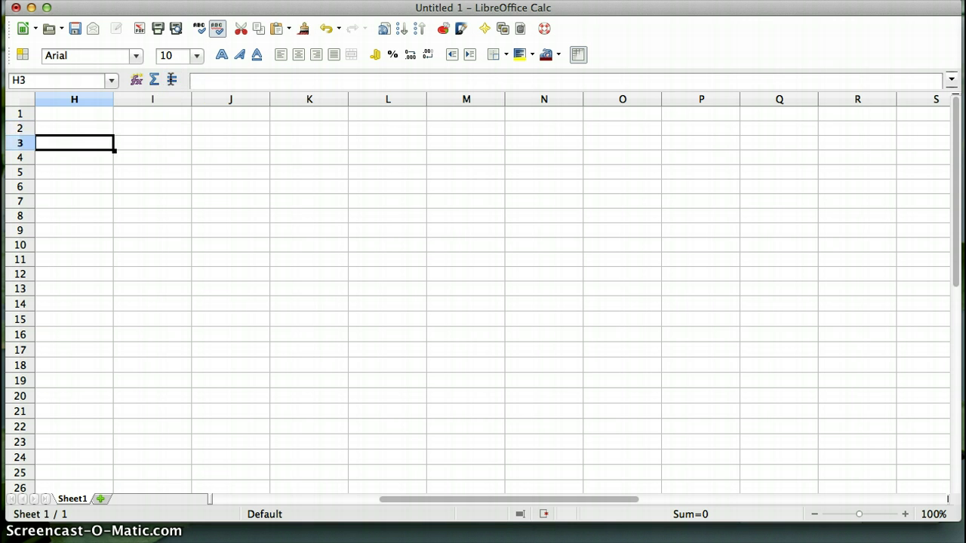
# - Enter the numbers 1, 2, 3, 4 and 5 down column H in cells H2 to H6
pyautogui.press('Up')
pyautogui.write('1')
pyautogui.press('Return')
pyautogui.write('2')
pyautogui.press('Return')
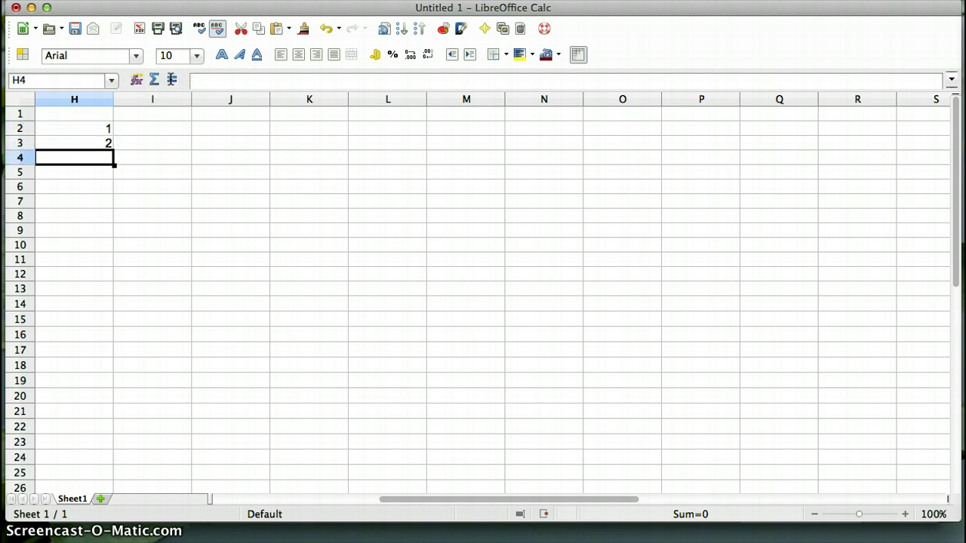
pyautogui.write('3')
pyautogui.press('Return')
pyautogui.write('4')
pyautogui.press('Return')
pyautogui.write('5')
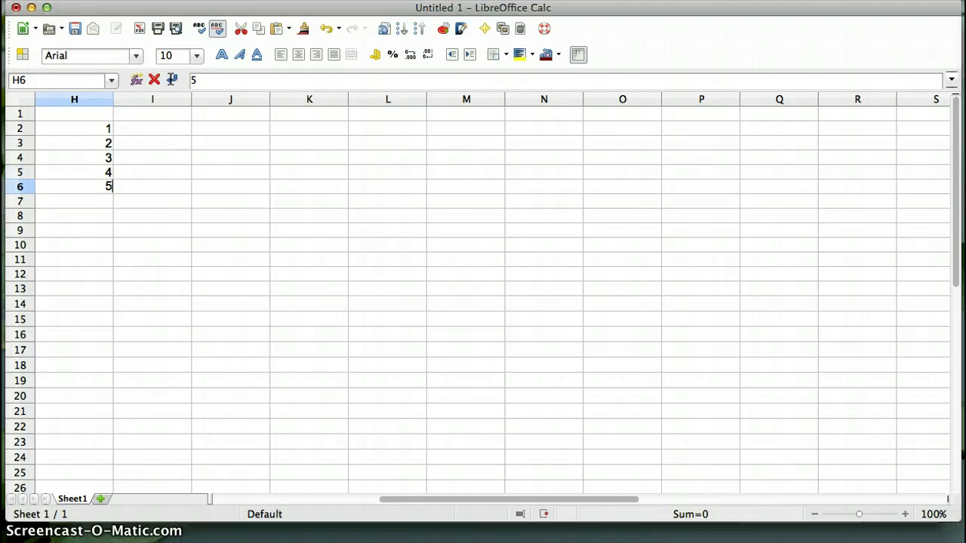
pyautogui.press('Return')
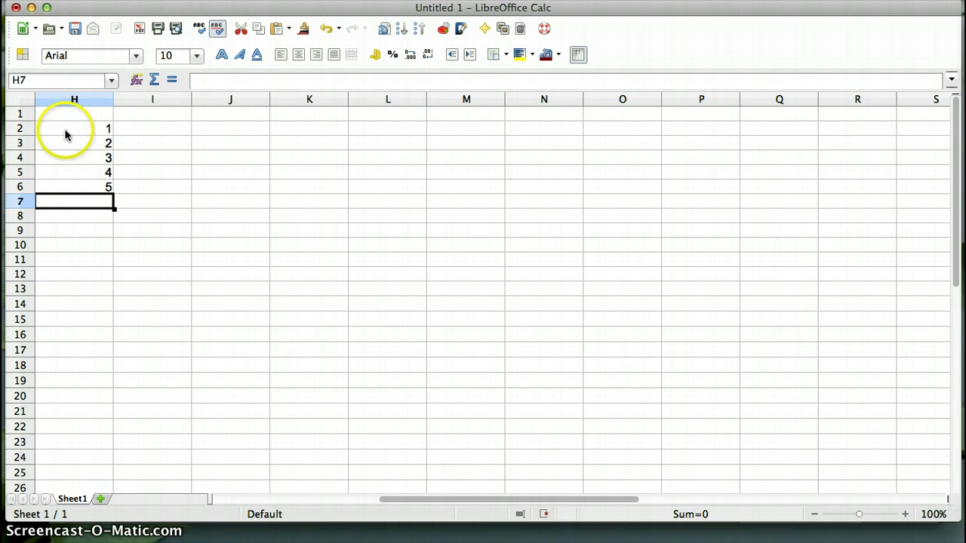
# - Enter the formula =H2 in cell I2 so that it references the first number
pyautogui.click(147, 129)
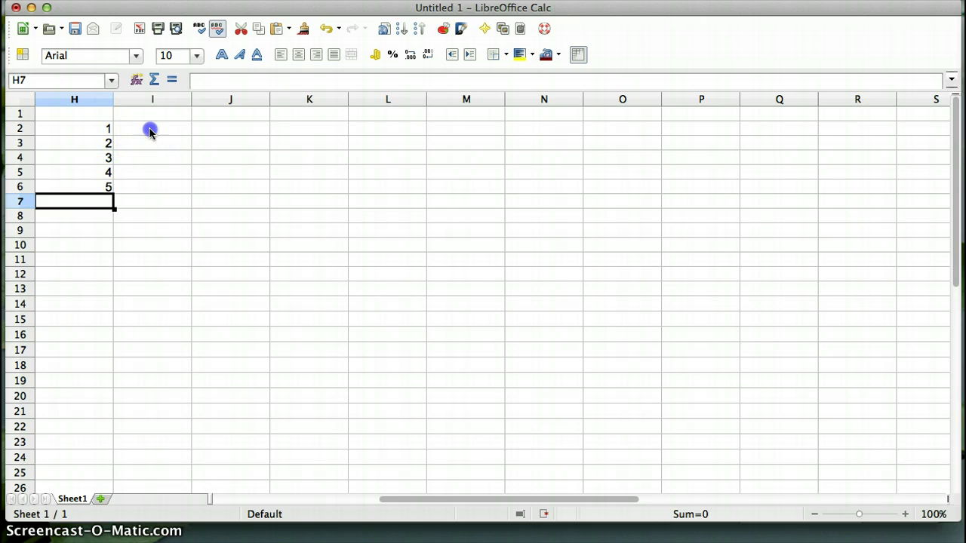
pyautogui.click(209, 81)
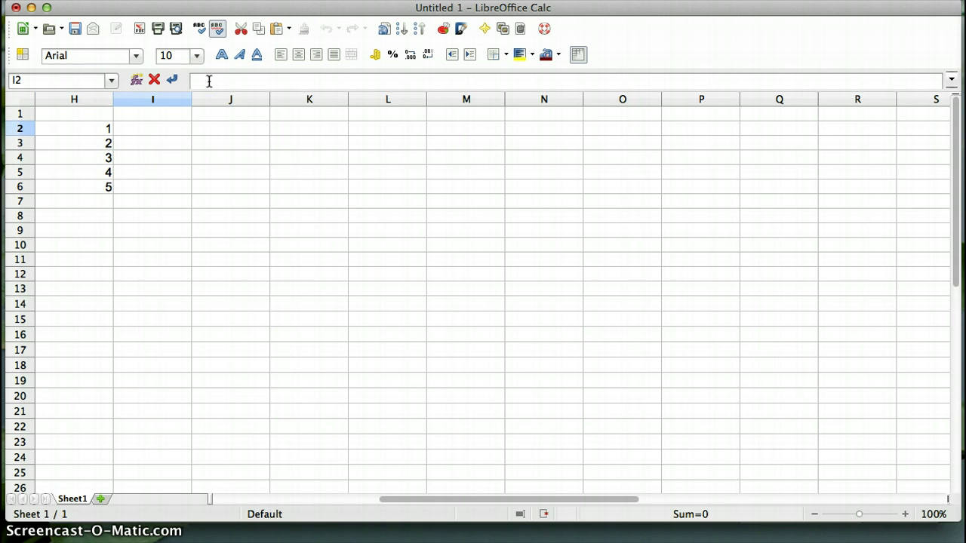
pyautogui.click(73, 126)
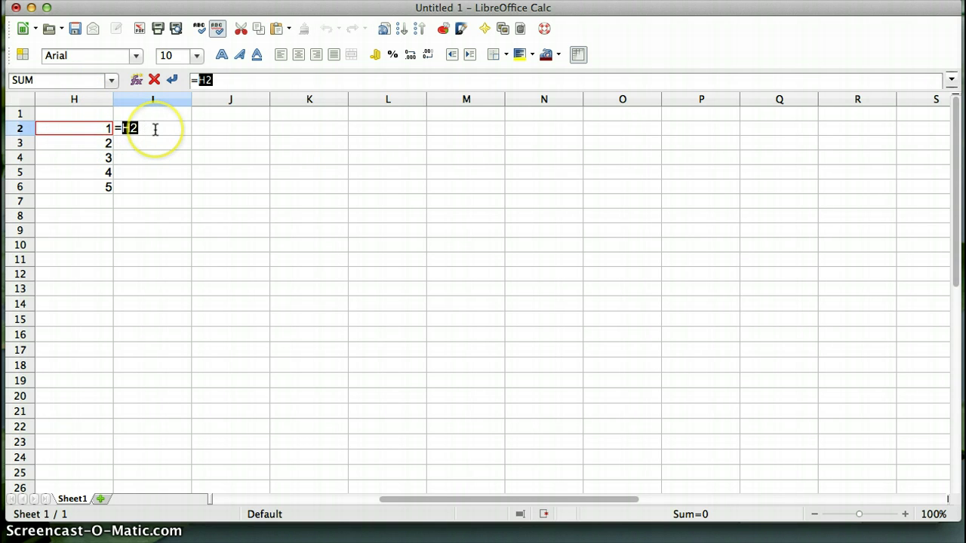
pyautogui.click(234, 78)
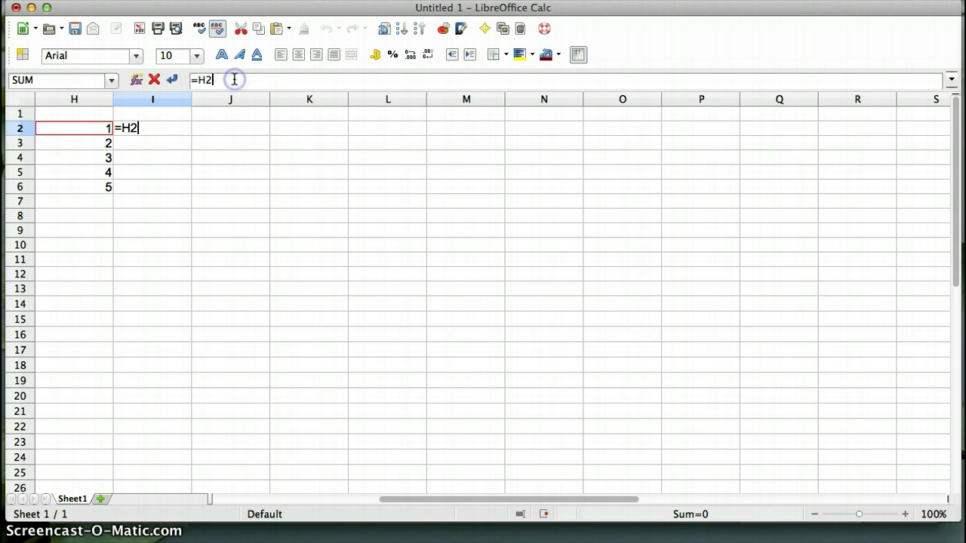
pyautogui.press('Return')
pyautogui.press('Up')
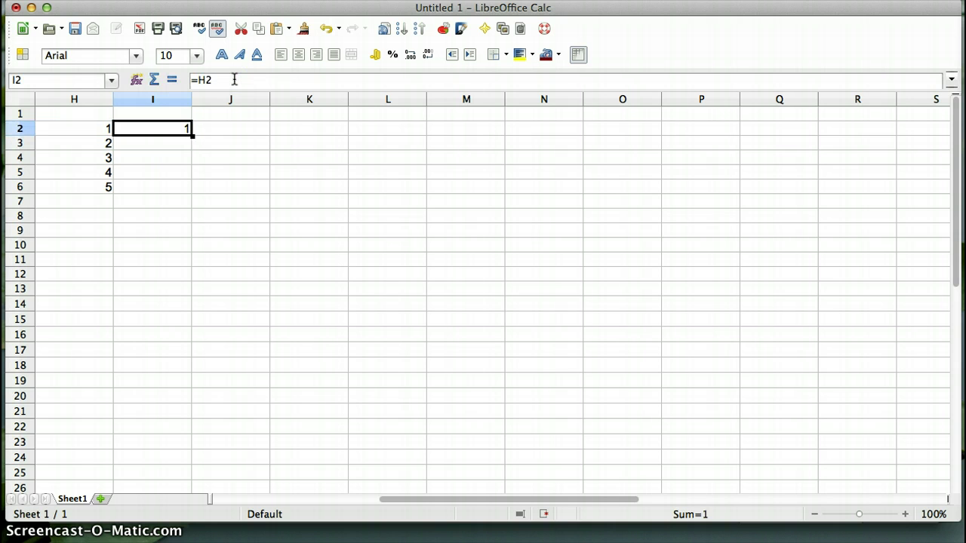
# - Test the reference in I2 by setting H2 to 2, 3, 4 and 5 in turn and restoring it to 1
pyautogui.click(78, 132)
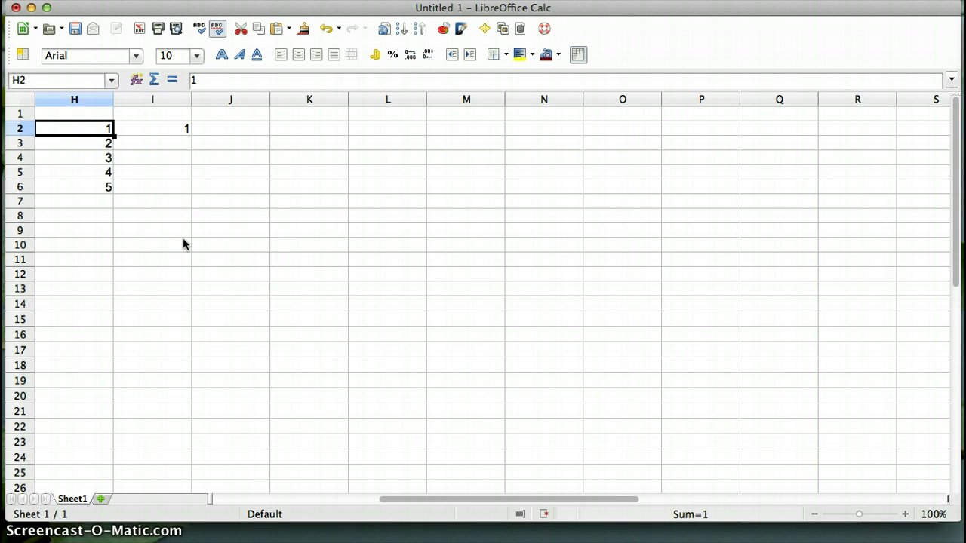
pyautogui.write('2')
pyautogui.press('Return')
pyautogui.press('Up')
pyautogui.write('3')
pyautogui.press('Return')
pyautogui.press('Up')
pyautogui.write('4')
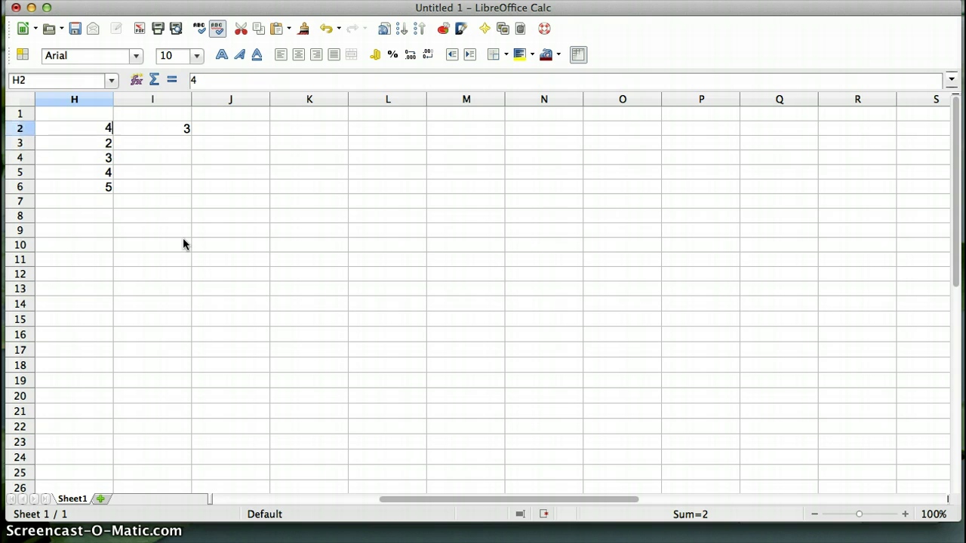
pyautogui.press('Return')
pyautogui.press('Up')
pyautogui.write('5')
pyautogui.press('Return')
pyautogui.press('Up')
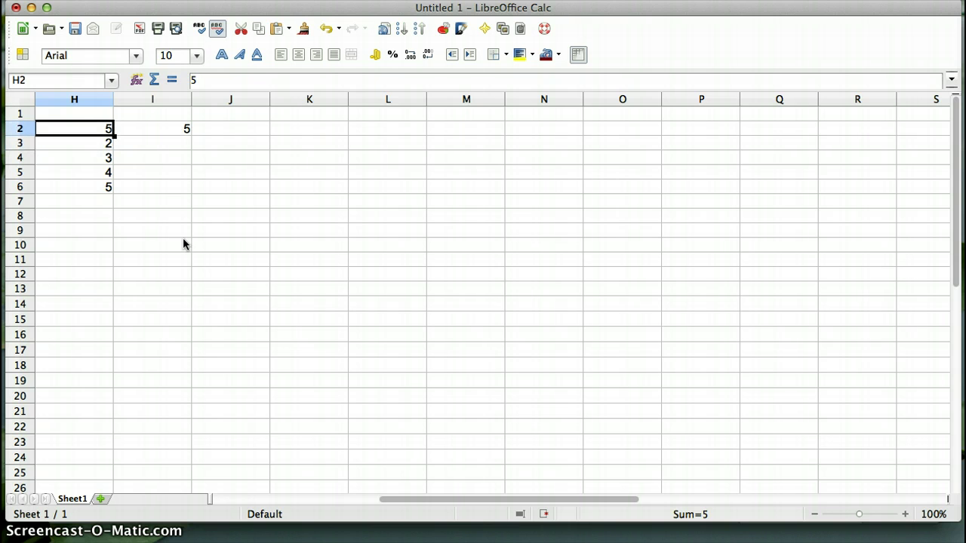
pyautogui.write('1')
pyautogui.press('Return')
# - Extend the formula in cell I2 to =H2*3
pyautogui.press('Up')
pyautogui.press('Right')
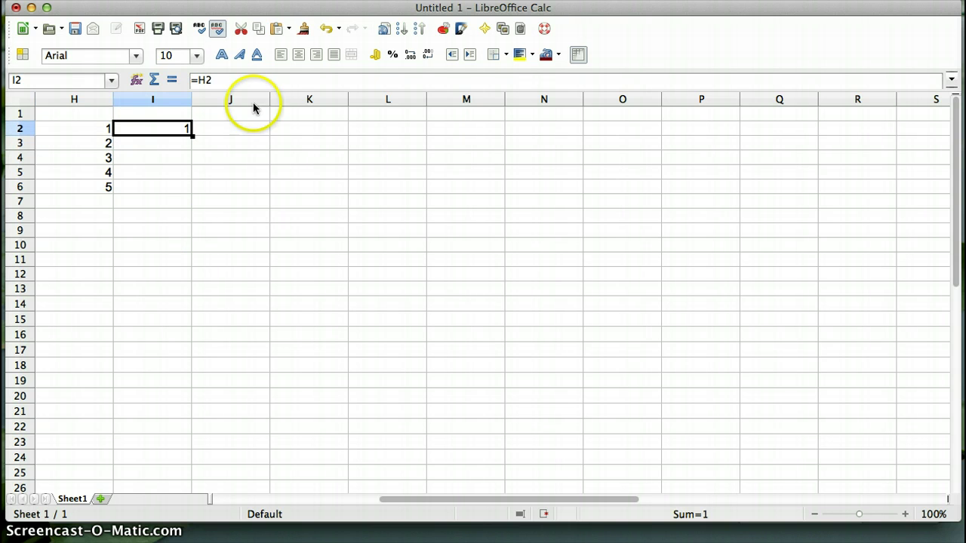
pyautogui.click(238, 80)
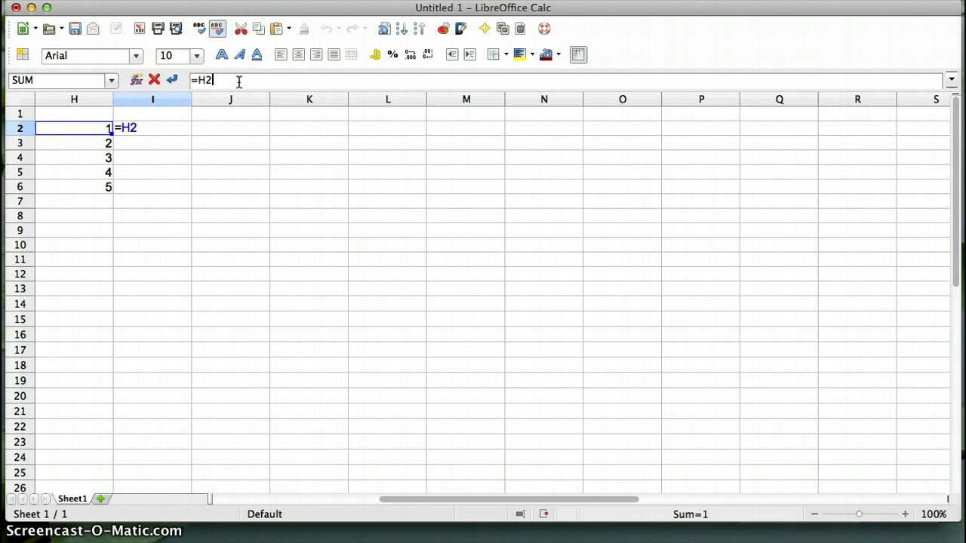
pyautogui.write('*2')
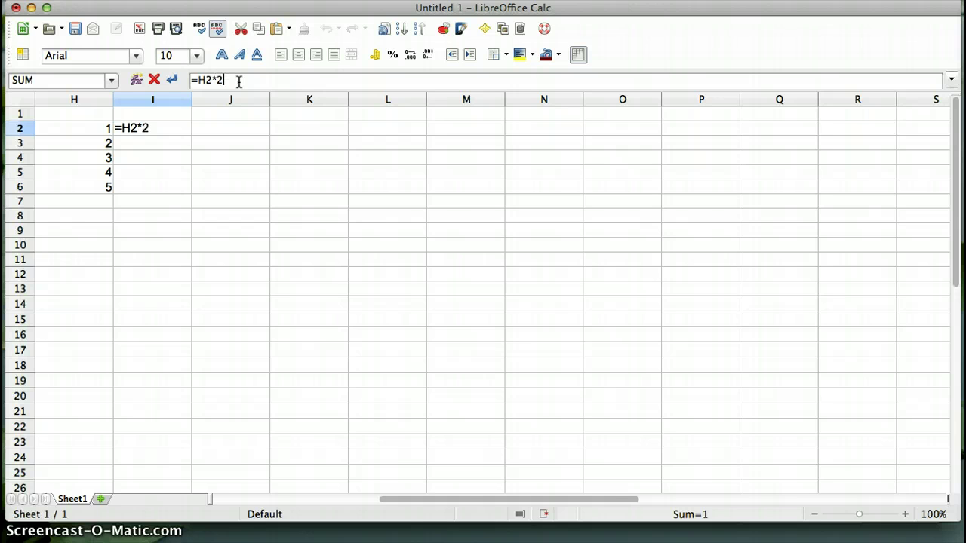
pyautogui.press('Return')
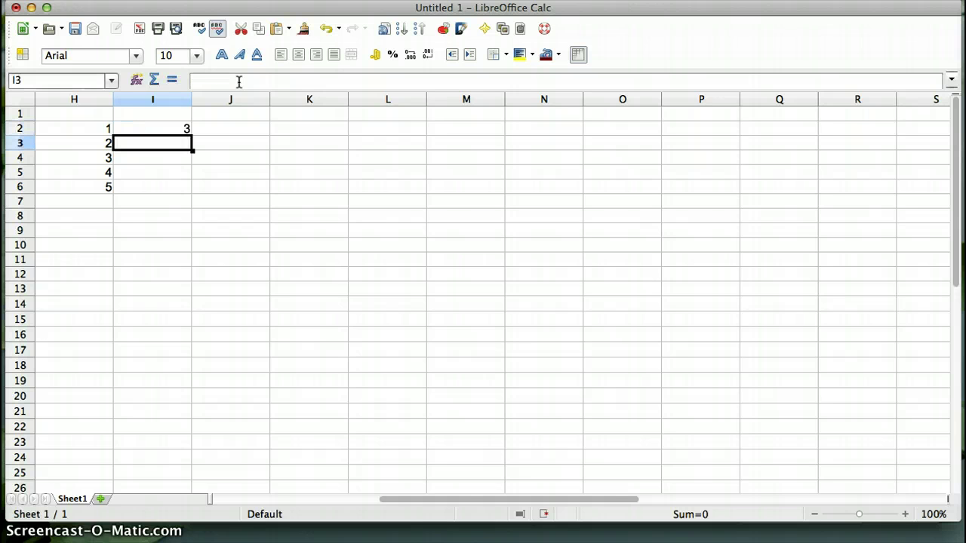
pyautogui.press('Up')
# - Test the multiplication by setting H2 to 2, 3 and back to 1, and enter 4 in H3
pyautogui.click(85, 130)
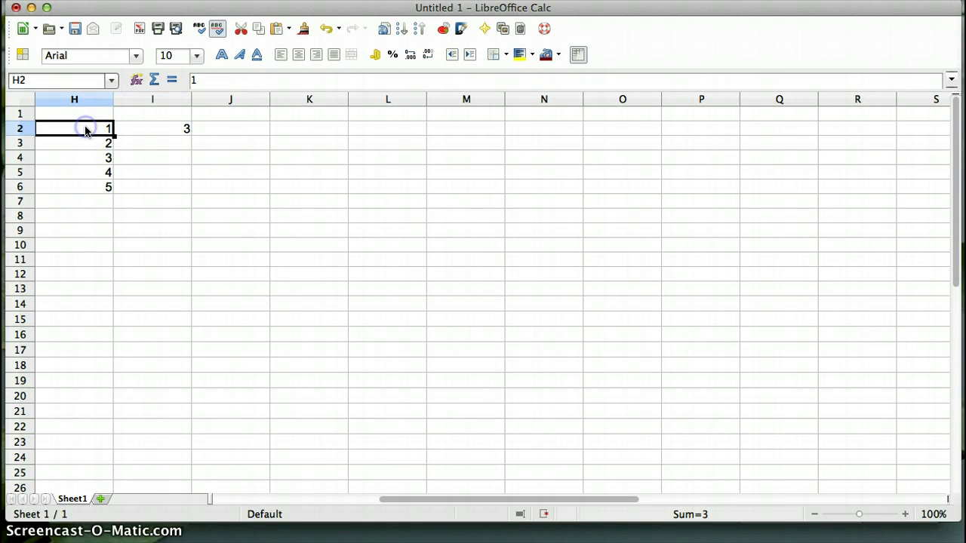
pyautogui.write('2')
pyautogui.press('Return')
pyautogui.press('Up')
pyautogui.write('3')
pyautogui.press('Return')
pyautogui.write('4')
pyautogui.press('Up')
pyautogui.press('Down')
pyautogui.press('Up')
pyautogui.write('1')
pyautogui.press('Return')
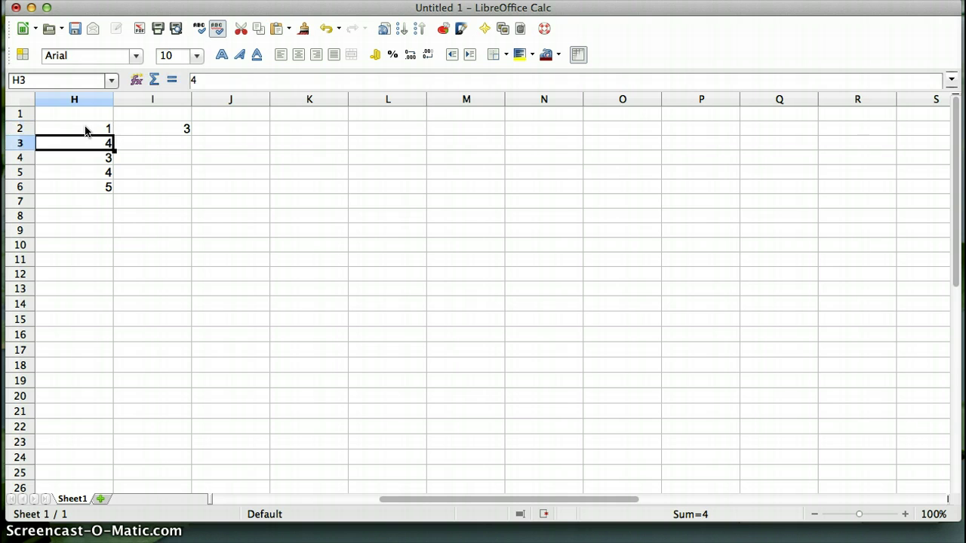
pyautogui.press('Up')
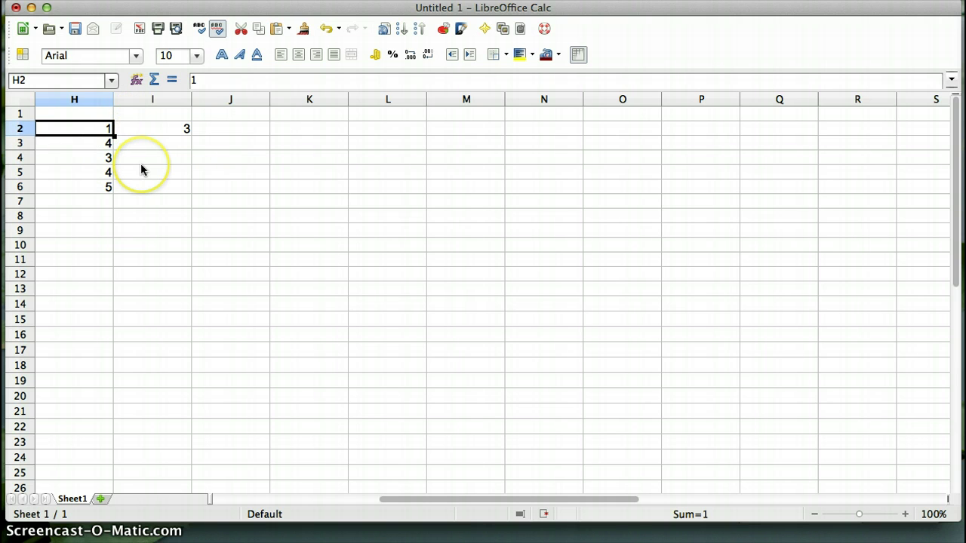
# - Copy the formula from cell I2 and paste it into cell I3
pyautogui.click(157, 130)
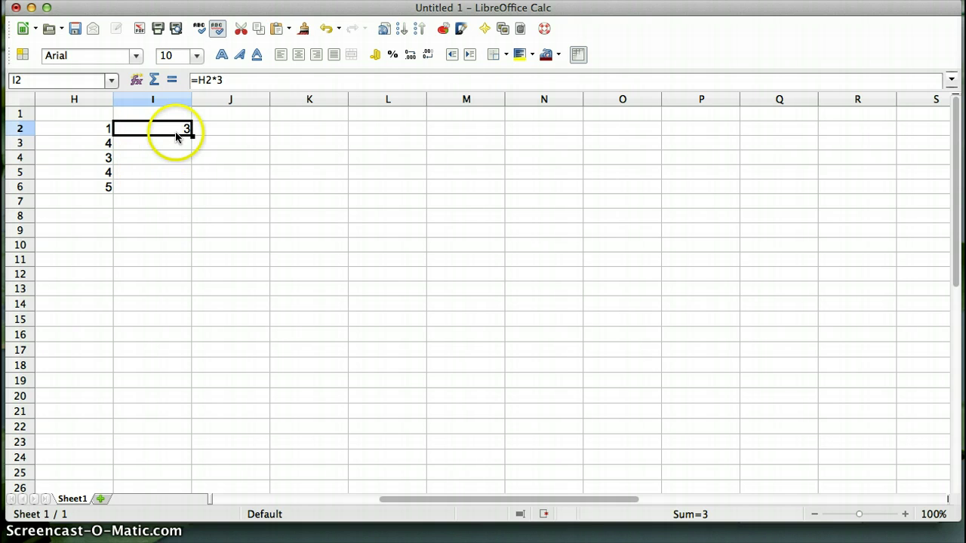
pyautogui.rightClick(174, 133)
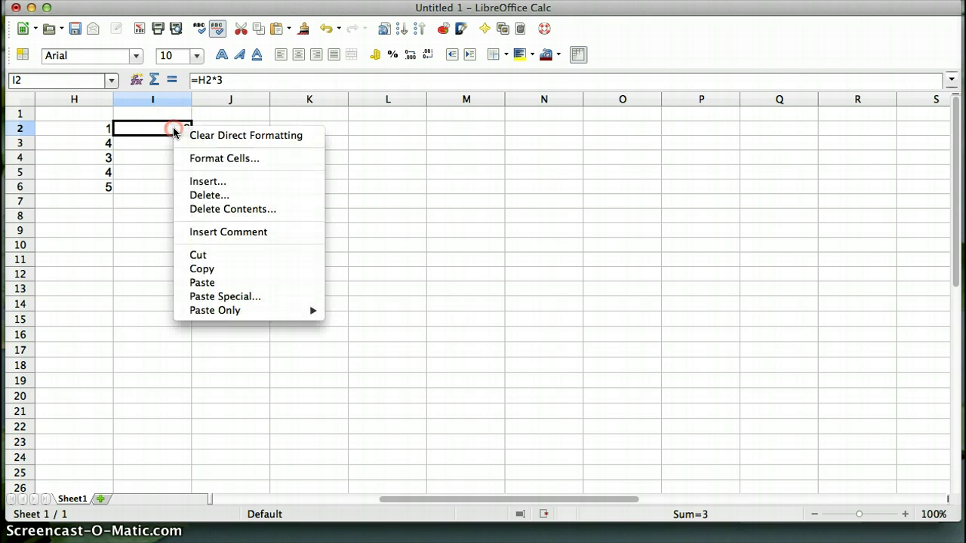
pyautogui.click(203, 268)
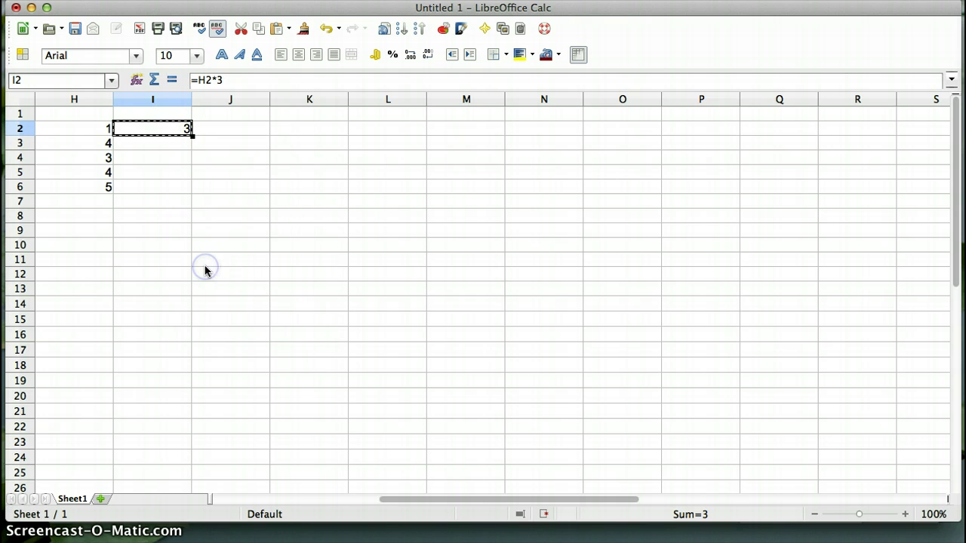
pyautogui.click(147, 145)
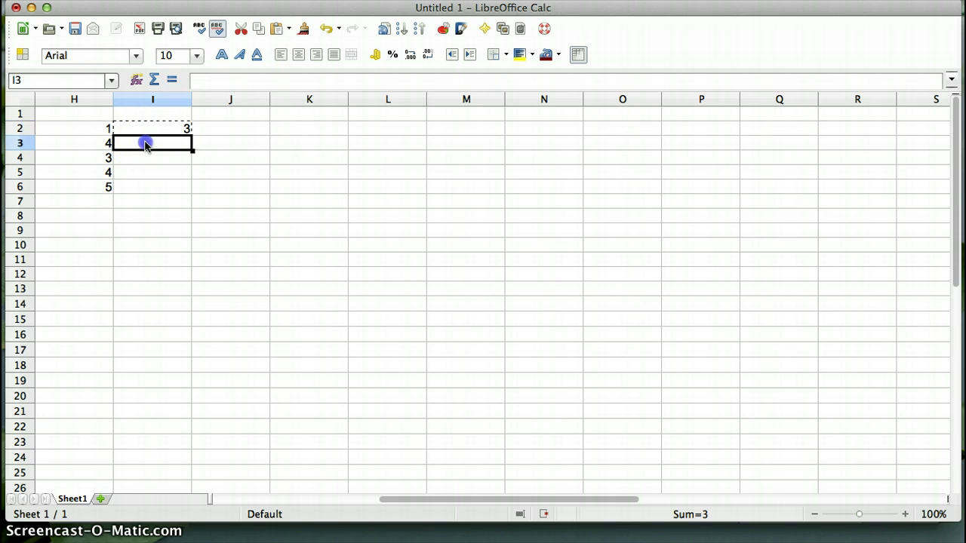
pyautogui.click(142, 156)
pyautogui.click(129, 175)
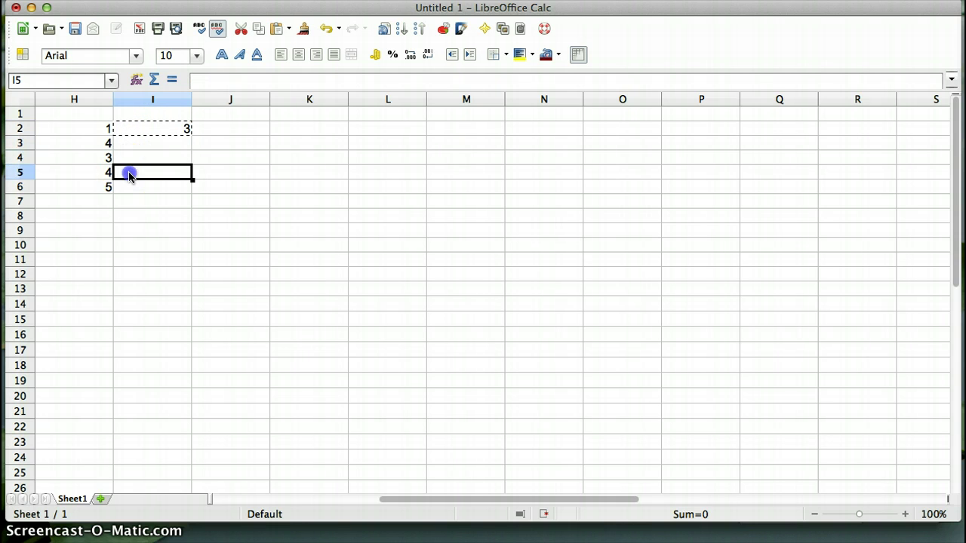
pyautogui.click(144, 144)
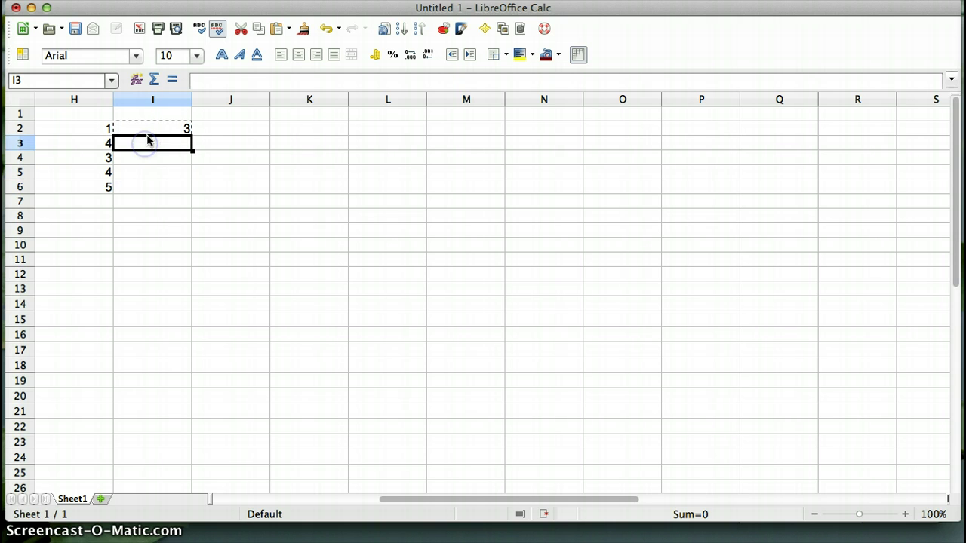
pyautogui.click(152, 128)
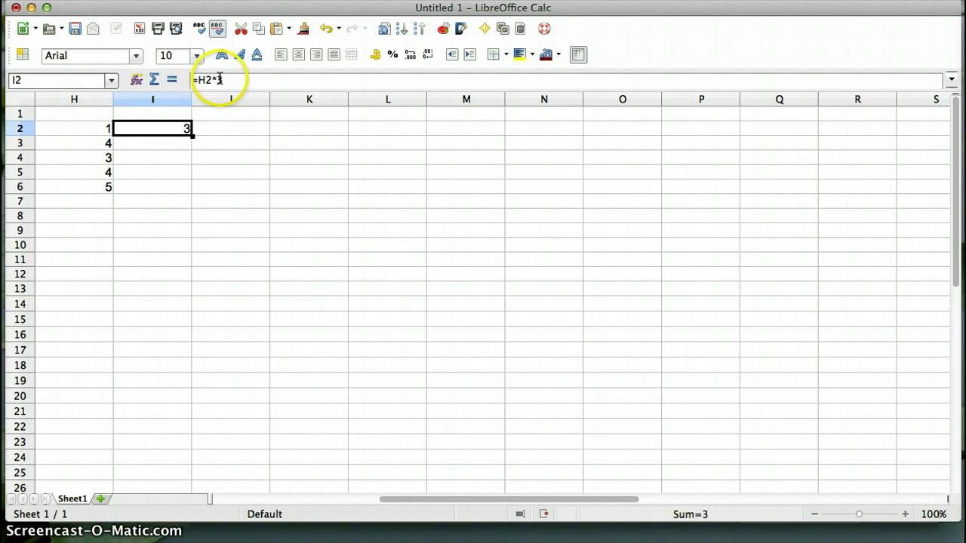
pyautogui.hotkey('ctrl', 'c')
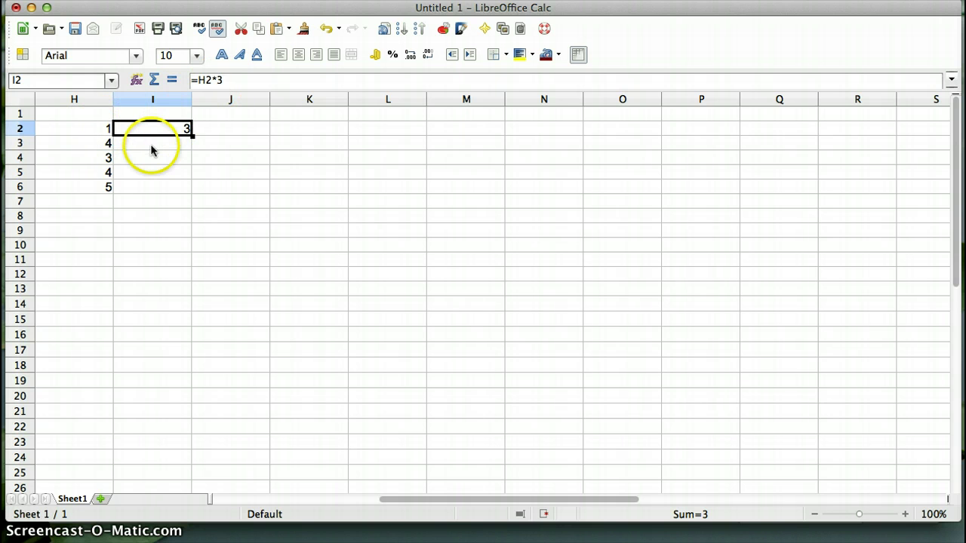
pyautogui.click(151, 145)
pyautogui.rightClick(151, 145)
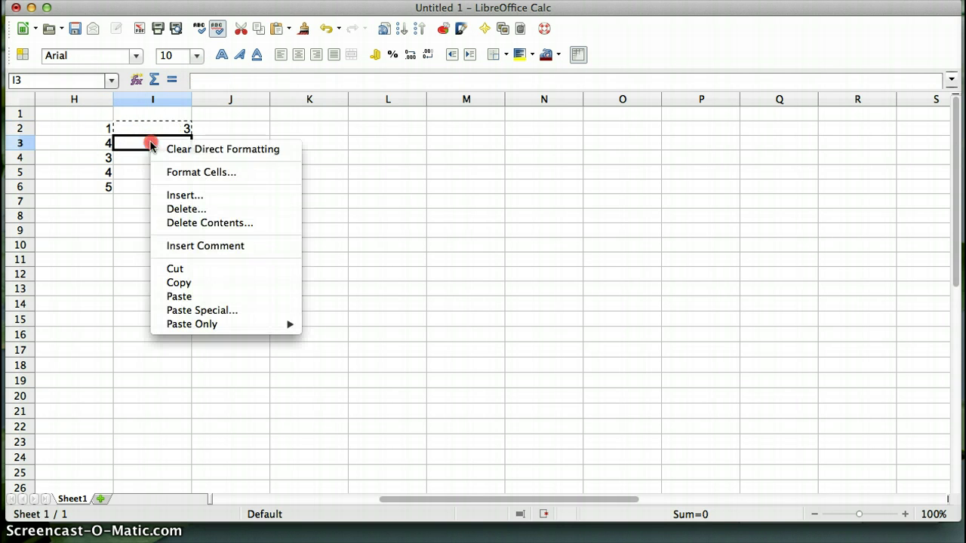
pyautogui.click(170, 295)
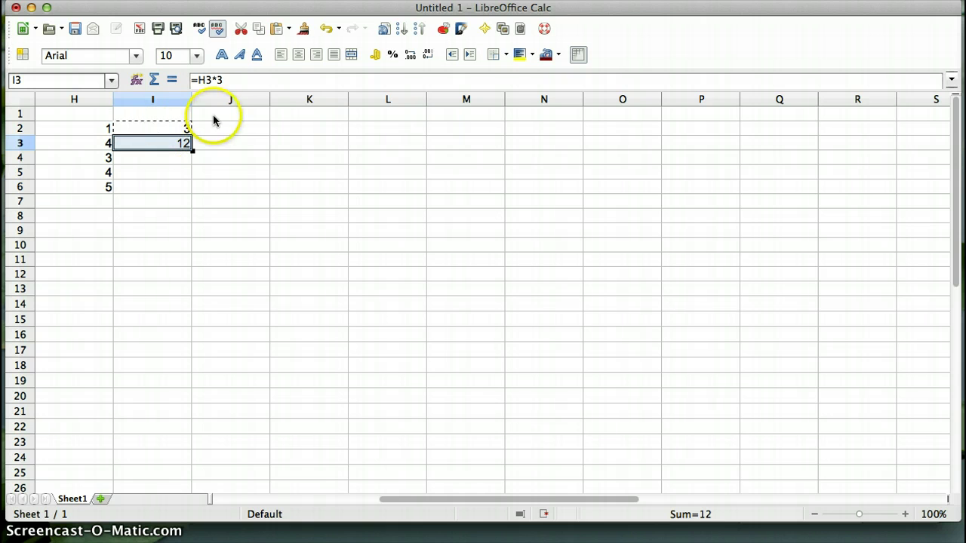
# - Copy the formula in I2 again and paste it into cell I4
pyautogui.click(164, 129)
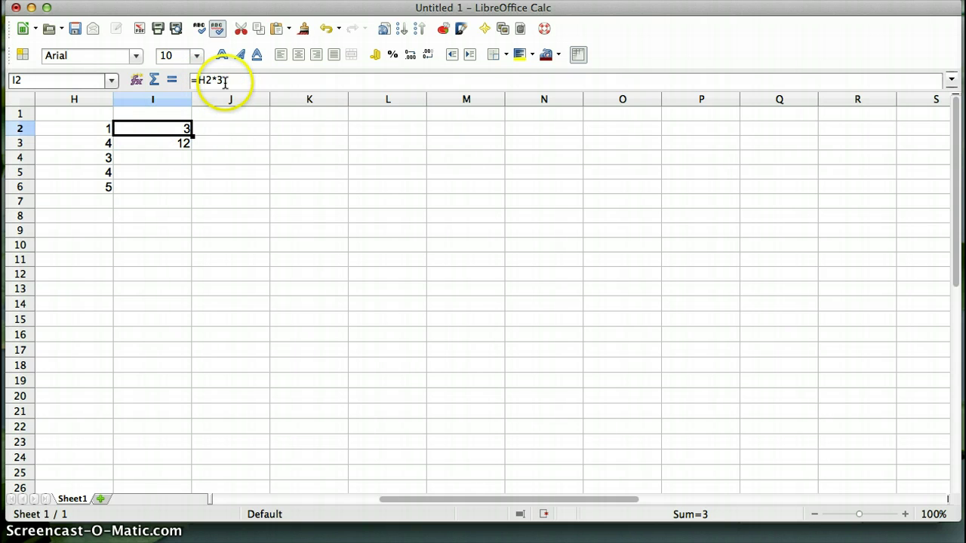
pyautogui.press('super+c')
pyautogui.click(148, 150)
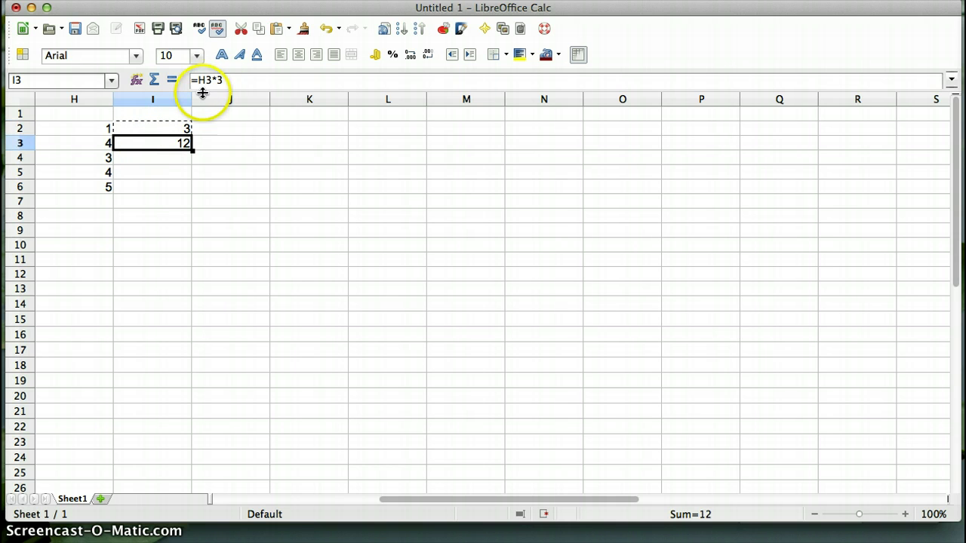
pyautogui.click(145, 158)
pyautogui.rightClick(145, 159)
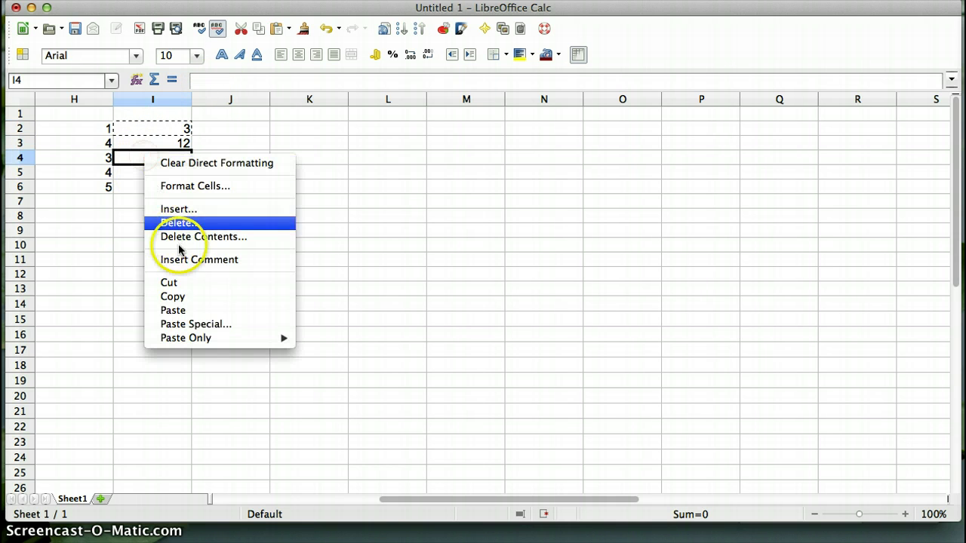
pyautogui.click(173, 310)
# - Paste the copied multiplication formula into the range I5:I10
pyautogui.click(151, 170)
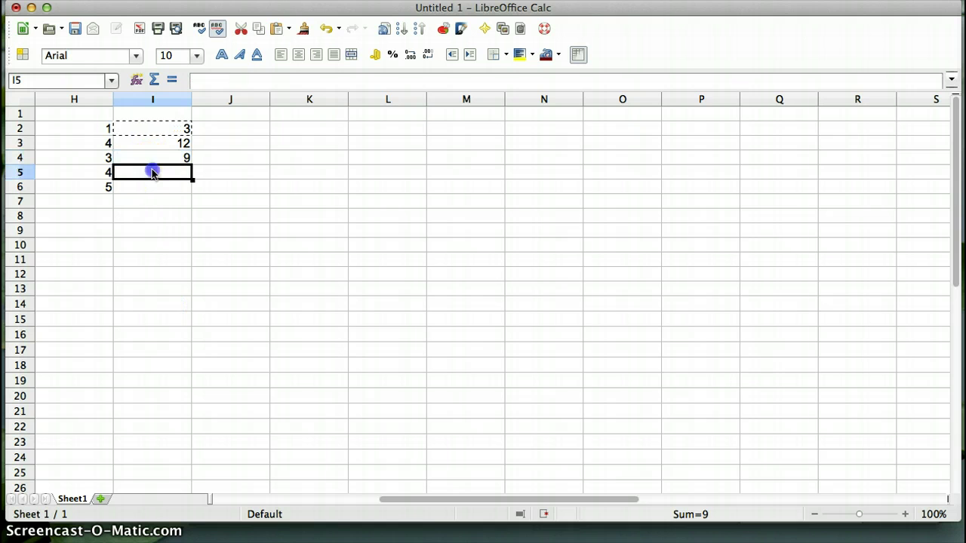
pyautogui.hotkey('shift', 'Down')
pyautogui.hotkey('shift', 'Down')
pyautogui.hotkey('shift', 'Down')
pyautogui.hotkey('shift', 'Down')
pyautogui.hotkey('shift', 'Down')
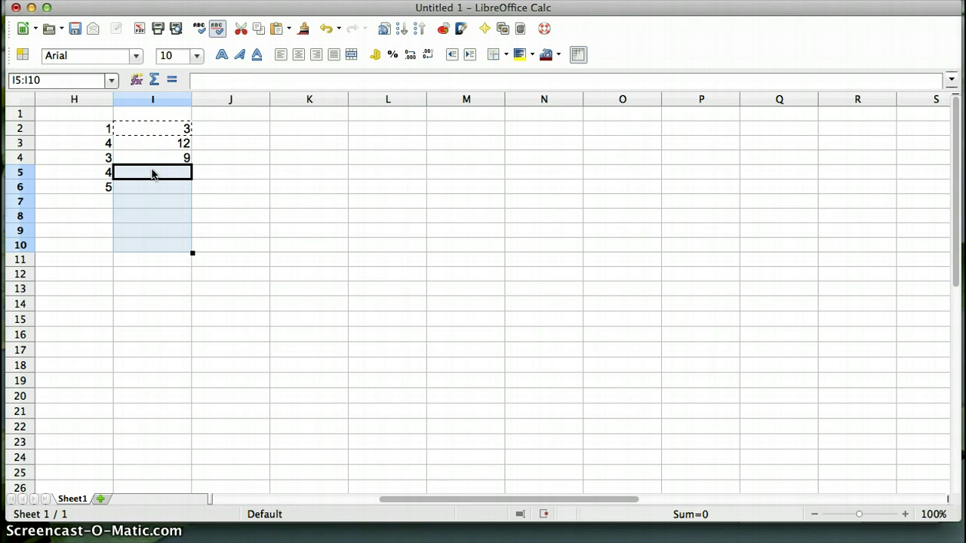
pyautogui.press('super+v')
# - Enter the numbers 1, 2, 3 and 4 in cells H7 through H10
pyautogui.press('Down')
pyautogui.press('Down')
pyautogui.press('Left')
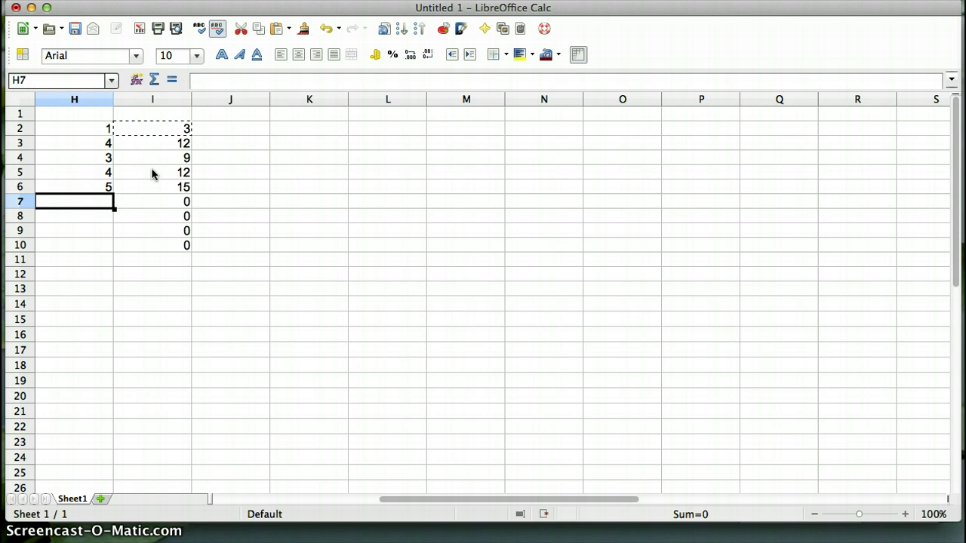
pyautogui.press('Right')
pyautogui.press('Left')
pyautogui.write('1')
pyautogui.press('Return')
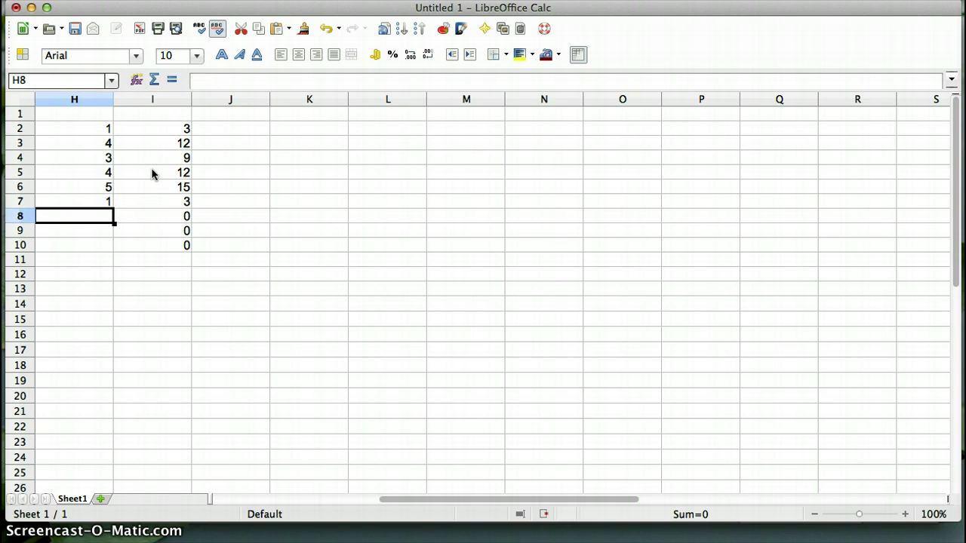
pyautogui.write('2')
pyautogui.press('Return')
pyautogui.write('3')
pyautogui.press('Return')
pyautogui.press('Up')
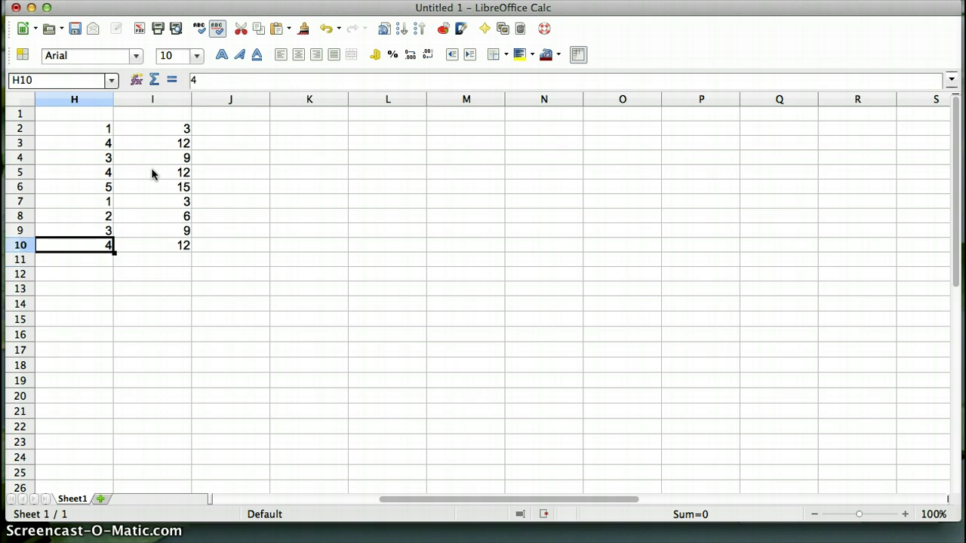
# - Step through the cells of column I between I10 and I2 to examine the row reference in each copied formula
pyautogui.press('Right')
pyautogui.press('Up')
pyautogui.press('Up')
pyautogui.press('Up')
pyautogui.press('Up')
pyautogui.press('Up')
pyautogui.press('Up')
pyautogui.press('Up')
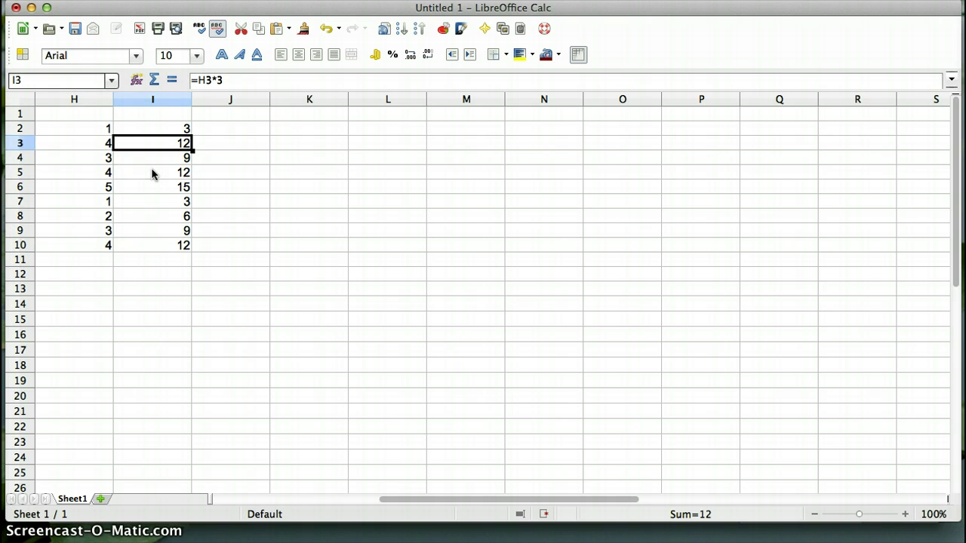
pyautogui.press('Up')
pyautogui.press('Down')
pyautogui.press('Down')
pyautogui.press('Down')
pyautogui.press('Down')
pyautogui.press('Down')
pyautogui.press('Down')
pyautogui.press('Down')
pyautogui.press('Down')
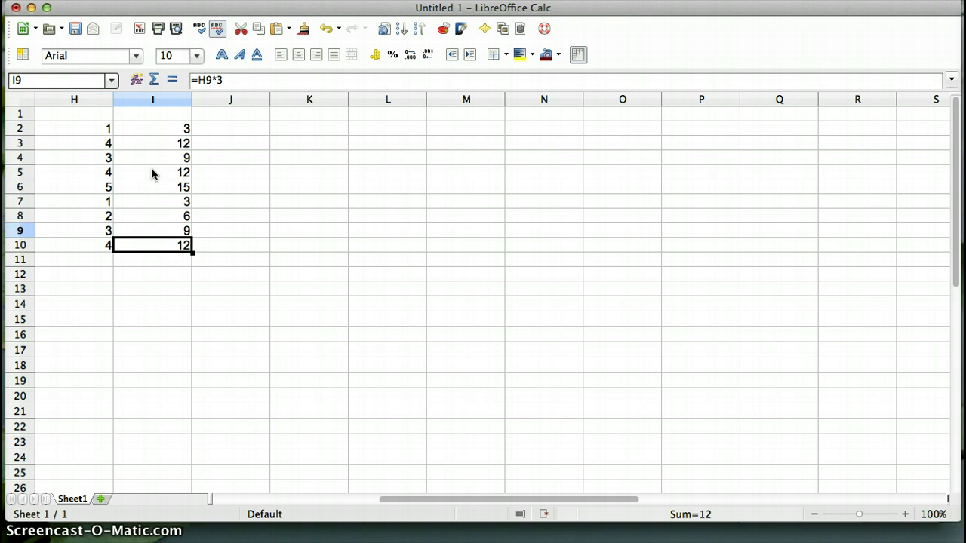
pyautogui.press('Down')
pyautogui.press('Left')
pyautogui.press('Right')
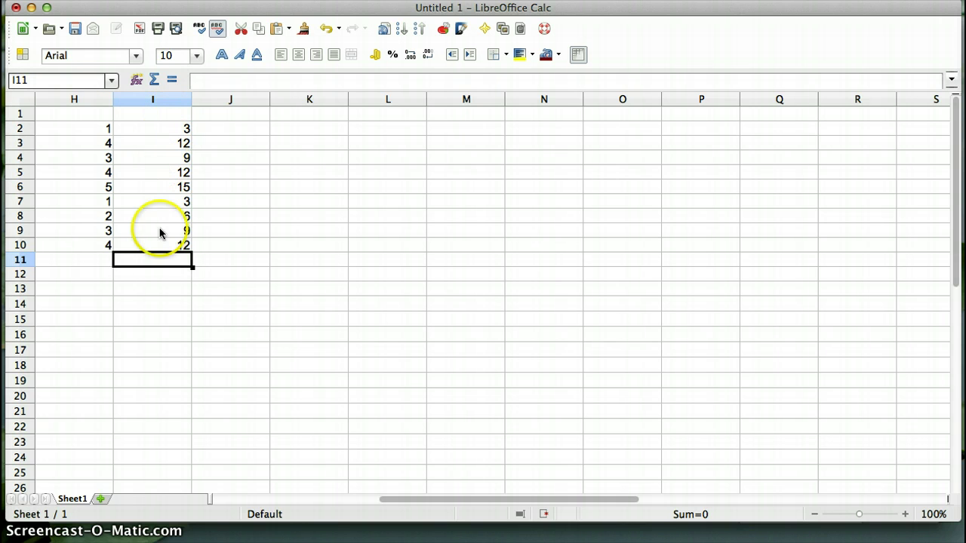
# - Enter the formula =H10*-1 in cell H11 to negate the number above it
pyautogui.click(80, 264)
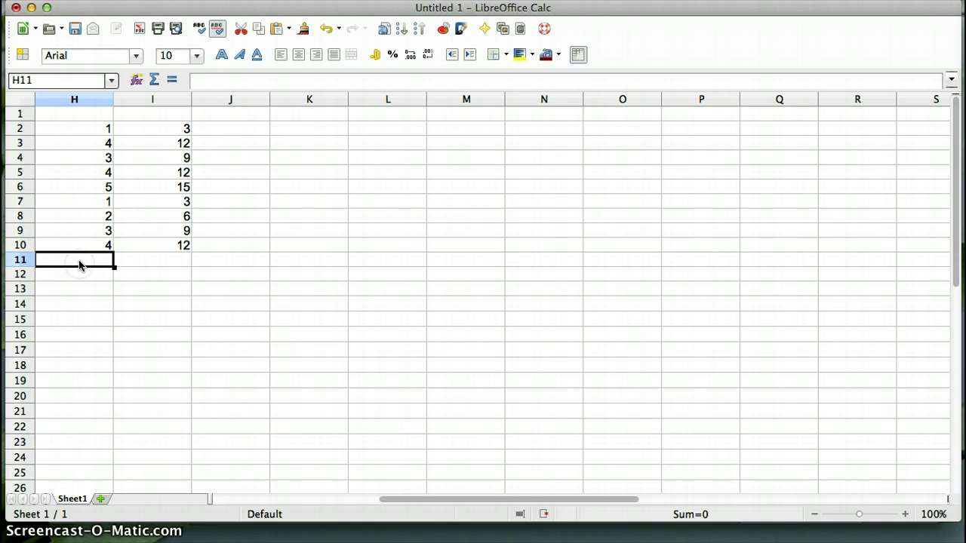
pyautogui.write('=')
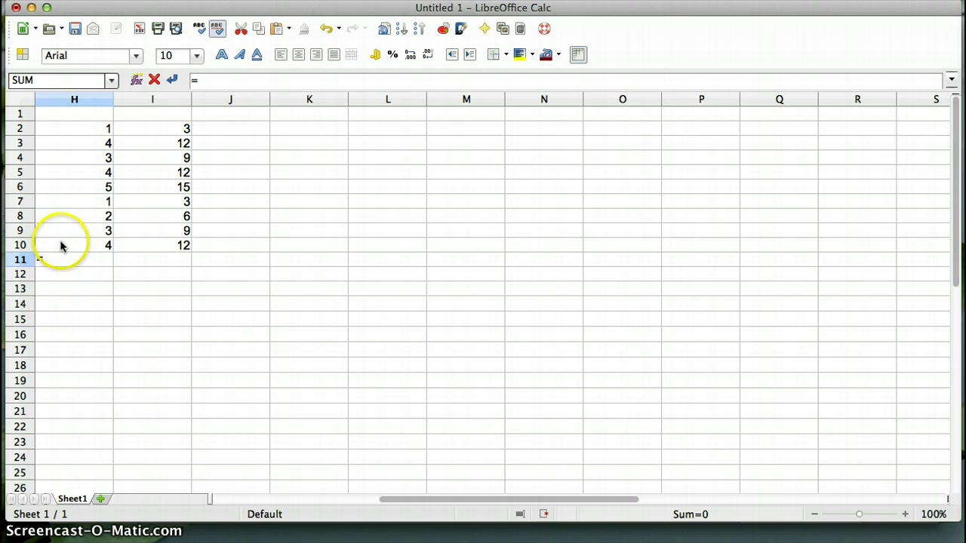
pyautogui.click(66, 247)
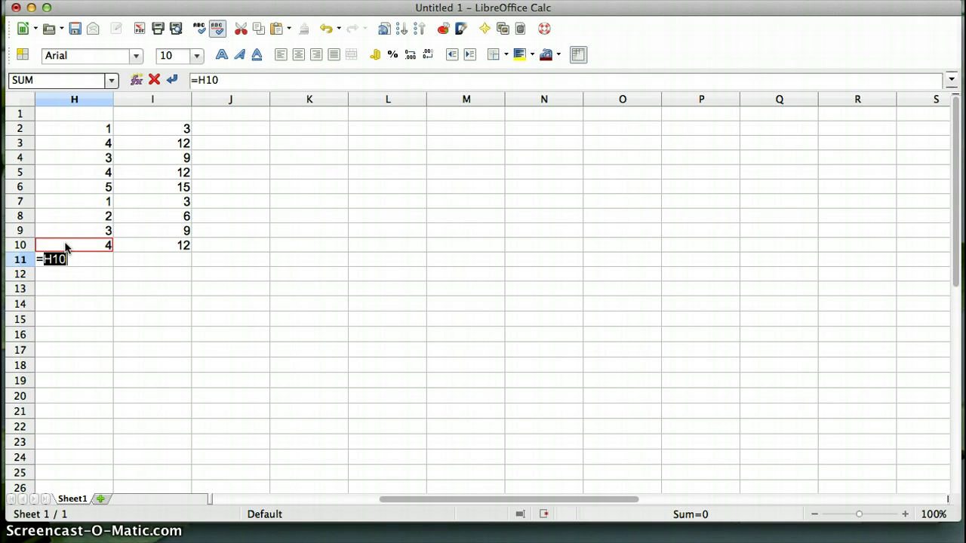
pyautogui.press('Right')
pyautogui.press('Left')
pyautogui.click(75, 260)
pyautogui.press('Return')
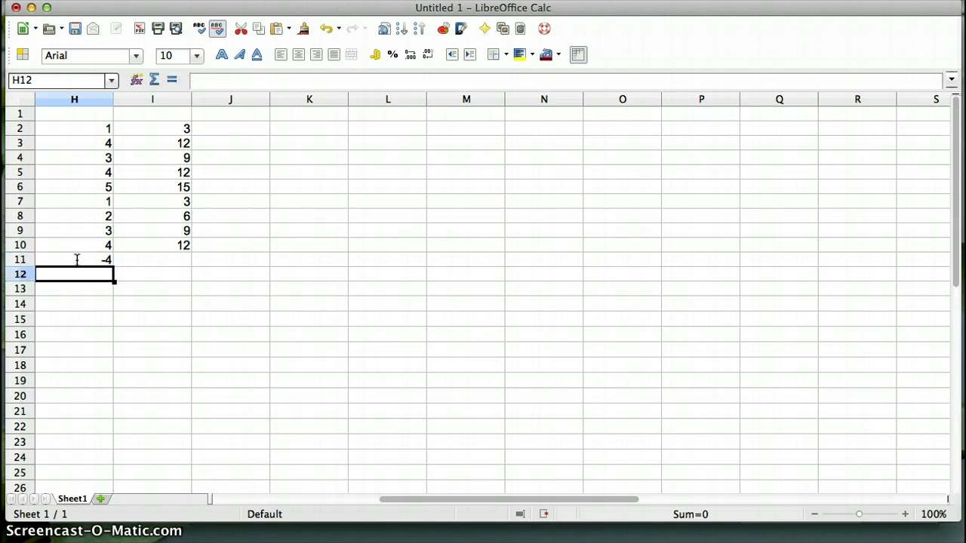
# - Copy the formula in H11 across row 11 into cells I11, J11 and K11
pyautogui.click(77, 259)
pyautogui.press('Right')
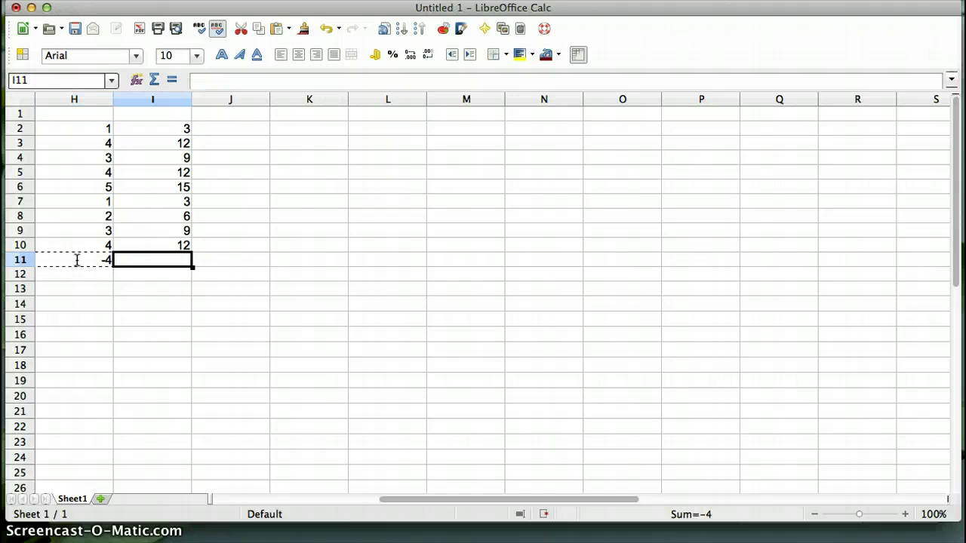
pyautogui.press('super+v')
pyautogui.press('Right')
pyautogui.press('Left')
pyautogui.press('Right')
pyautogui.press('super+v')
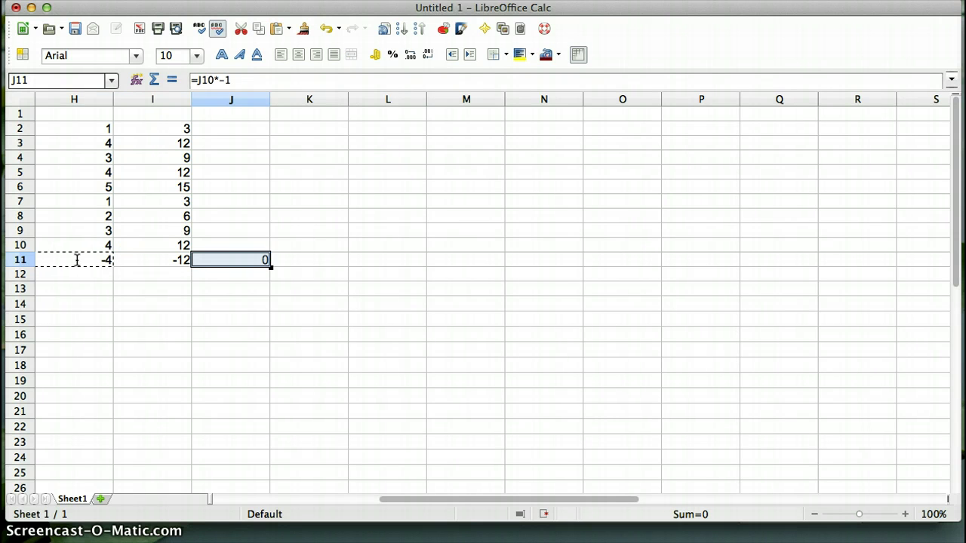
pyautogui.press('Right')
pyautogui.press('super+v')
# - Enter 3 in cell J10 and 4 in cell K10 as inputs for the negating formulas
pyautogui.press('Left')
pyautogui.press('Up')
pyautogui.write('3')
pyautogui.press('Right')
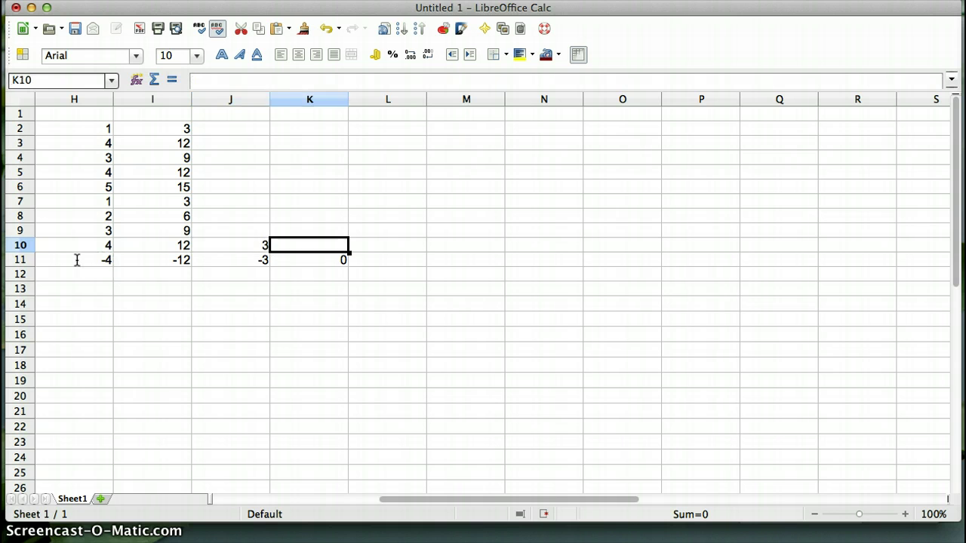
pyautogui.write('4')
pyautogui.press('Right')
pyautogui.press('Right')
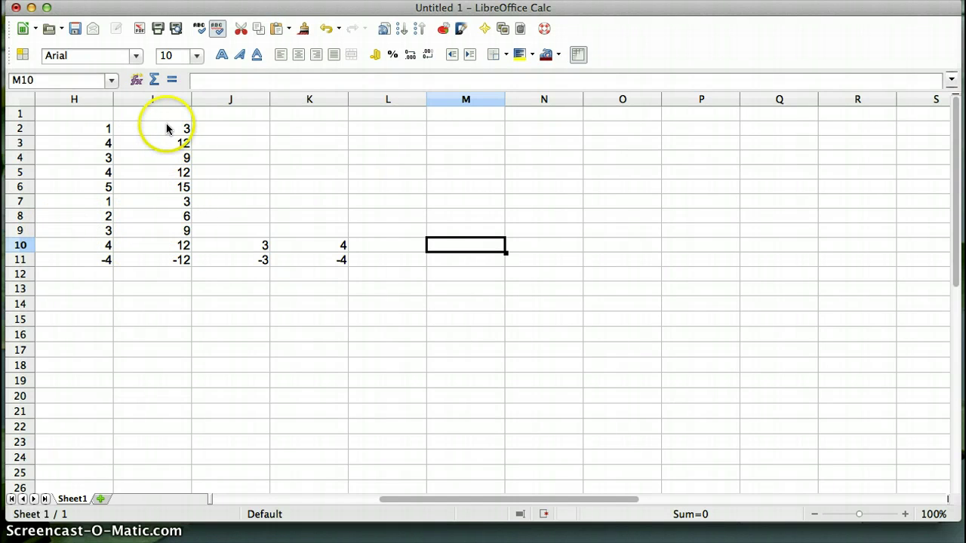
# - Change the formula in cell I2 to =H$2*3 so that its row reference is fixed
pyautogui.click(139, 129)
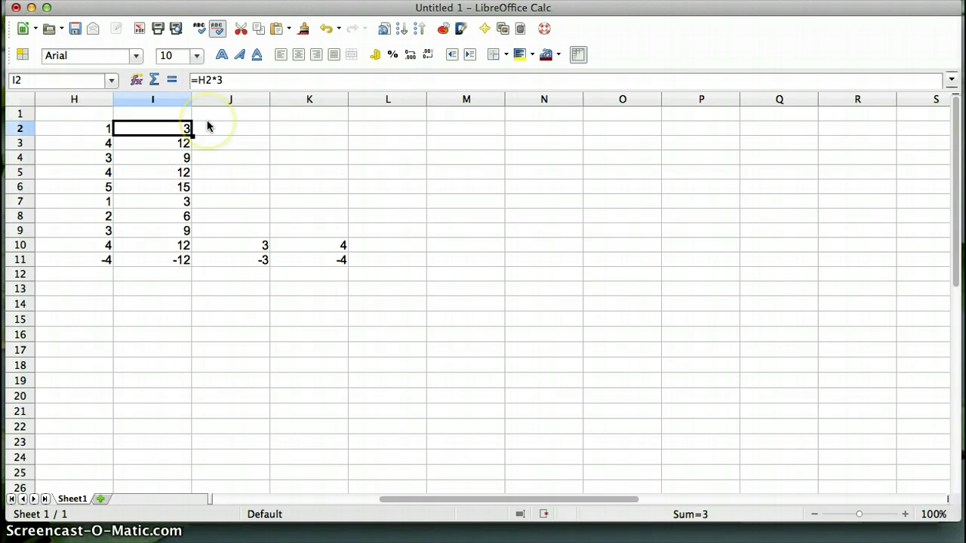
pyautogui.click(207, 82)
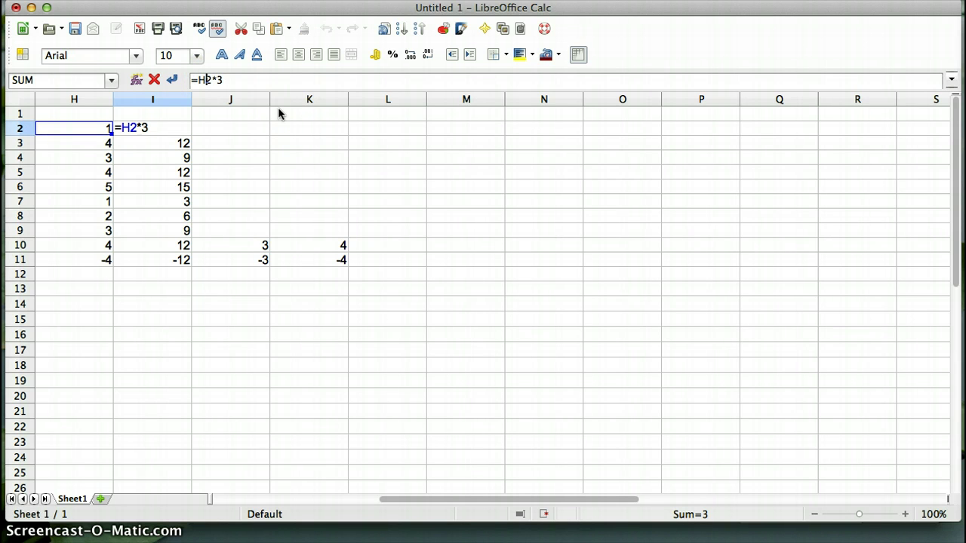
pyautogui.write('$')
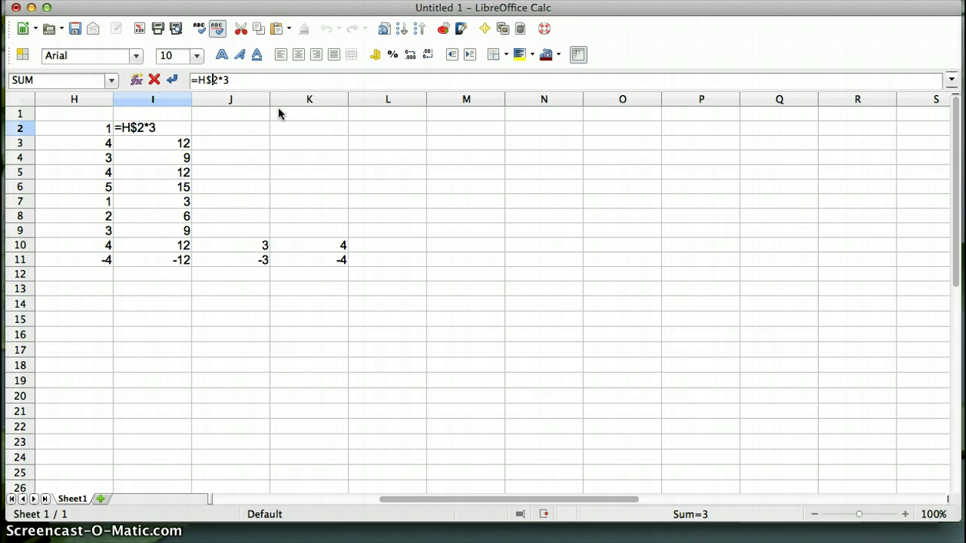
pyautogui.press('Return')
pyautogui.press('Up')
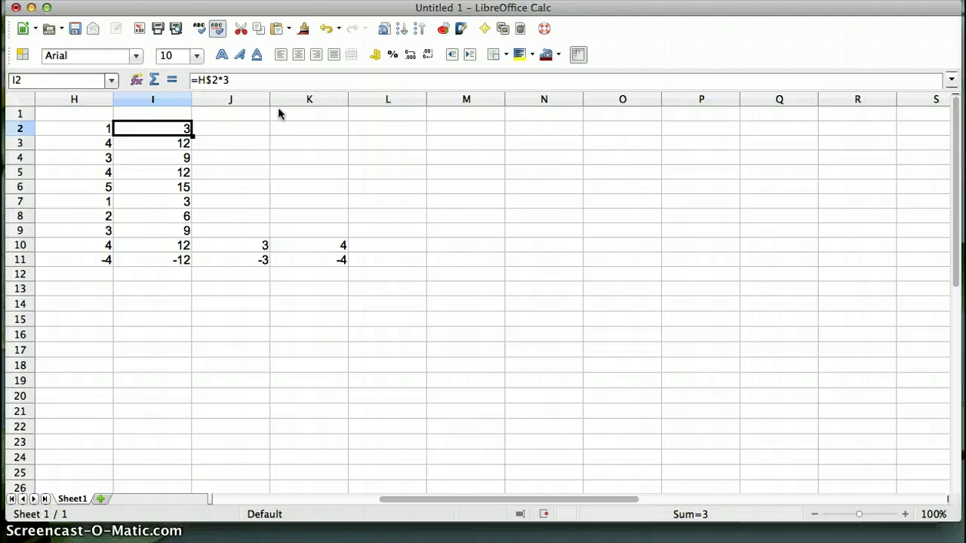
# - Copy the formula in I2 down into cells I3 through I11, overwriting the existing data
pyautogui.press('Down')
pyautogui.press('Down')
pyautogui.press('Down')
pyautogui.press('Up')
pyautogui.press('Up')
pyautogui.press('Up')
pyautogui.hotkey('ctrl', 'c')
pyautogui.press('Down')
pyautogui.hotkey('shift', 'Down')
pyautogui.hotkey('shift', 'Down')
pyautogui.hotkey('shift', 'Down')
pyautogui.hotkey('shift', 'Down')
pyautogui.hotkey('shift', 'Down')
pyautogui.hotkey('shift', 'Down')
pyautogui.hotkey('shift', 'Down')
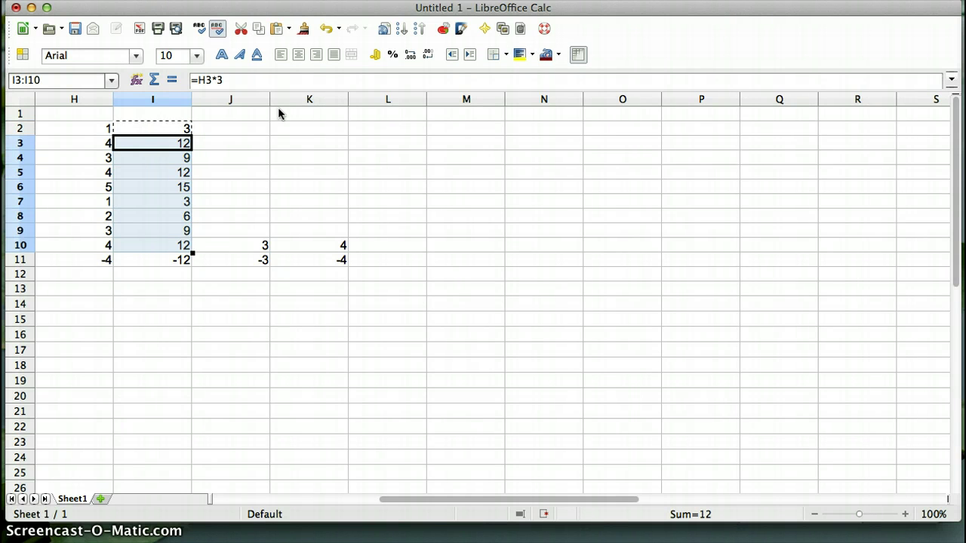
pyautogui.hotkey('shift', 'Down')
pyautogui.hotkey('ctrl', 'v')
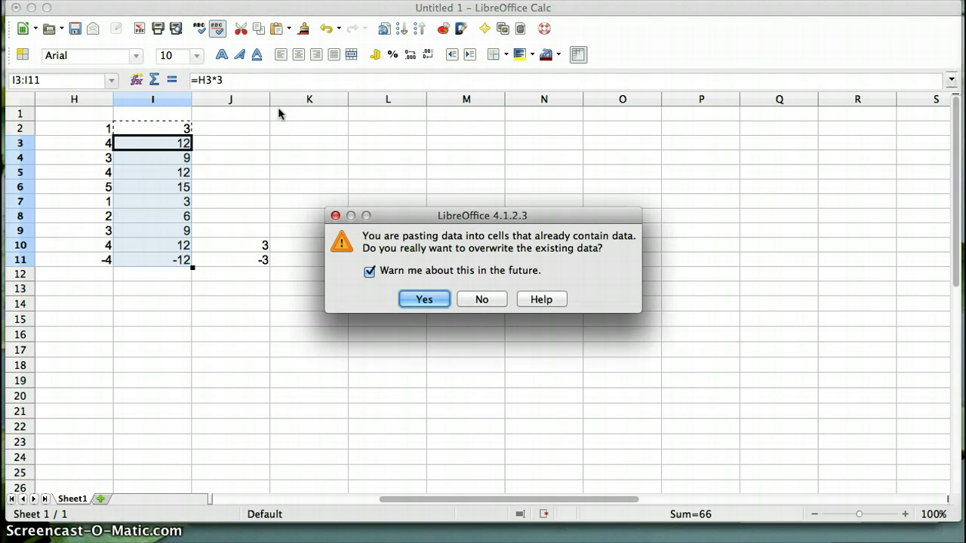
pyautogui.press('Return')
# - Examine the copied formulas down column I to see which cell each one references
pyautogui.press('Up')
pyautogui.press('Down')
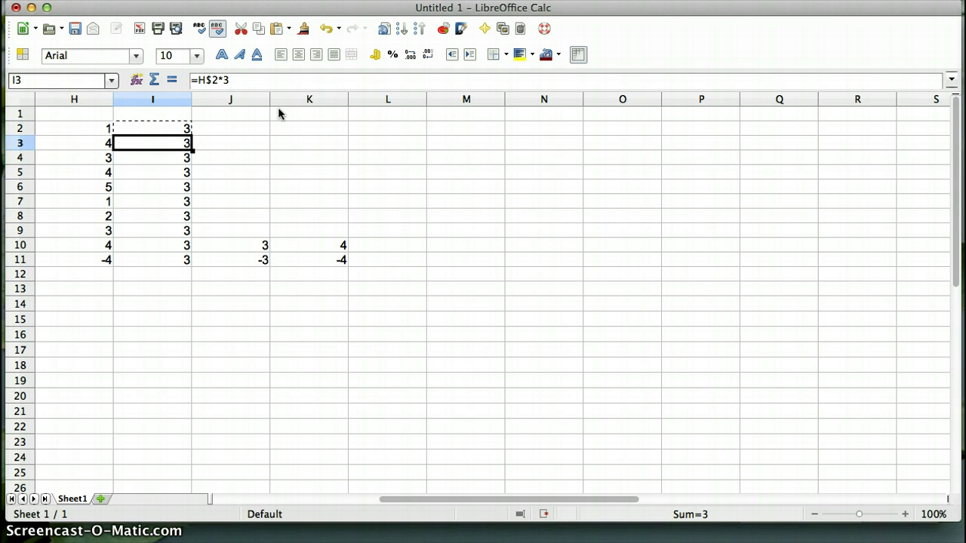
pyautogui.press('Down')
pyautogui.press('Down')
pyautogui.press('Down')
pyautogui.press('Down')
pyautogui.press('Down')
pyautogui.press('Down')
pyautogui.press('Down')
pyautogui.press('Down')
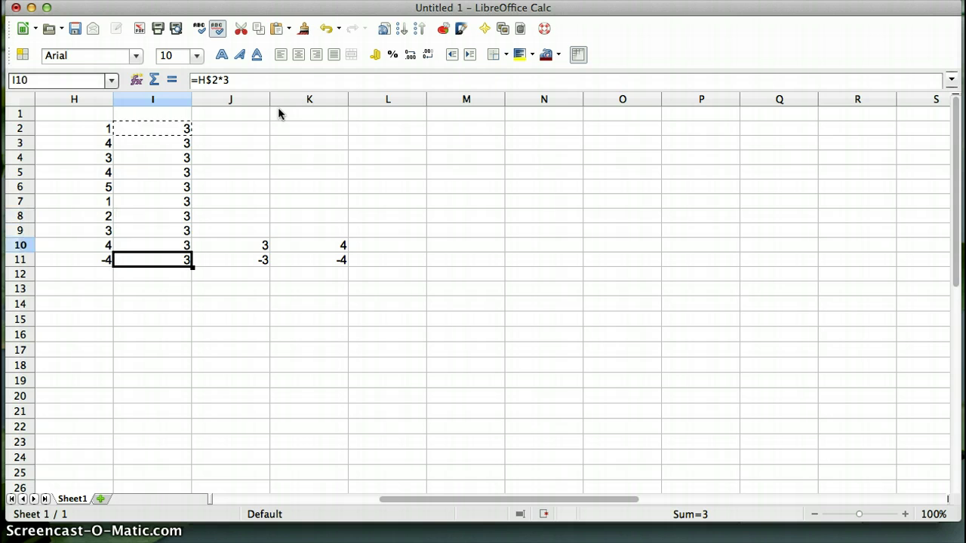
pyautogui.press('Up')
pyautogui.press('Up')
pyautogui.press('Up')
pyautogui.press('Up')
pyautogui.press('Up')
pyautogui.press('Up')
pyautogui.press('Up')
pyautogui.press('Up')
pyautogui.press('Up')
pyautogui.press('Up')
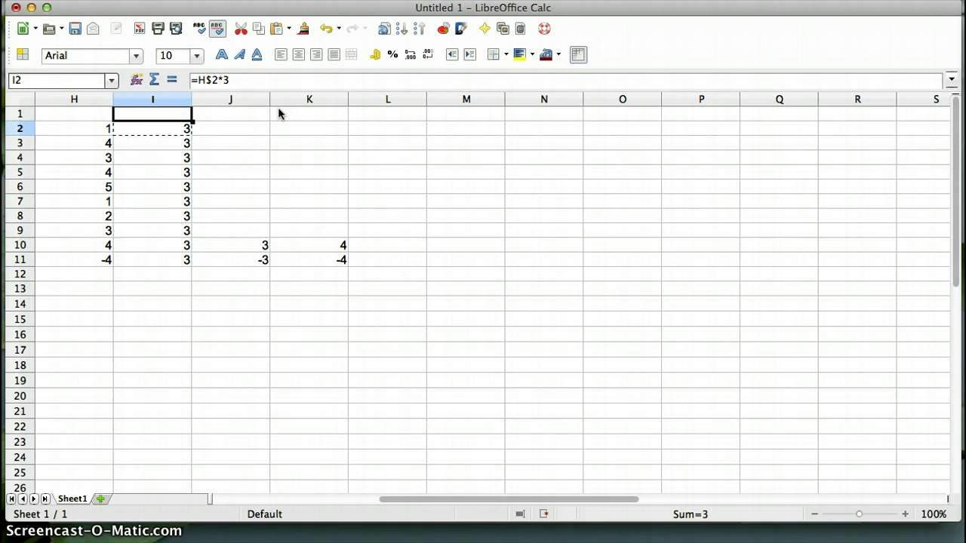
pyautogui.press('Down')
pyautogui.press('Down')
pyautogui.press('Down')
pyautogui.press('Down')
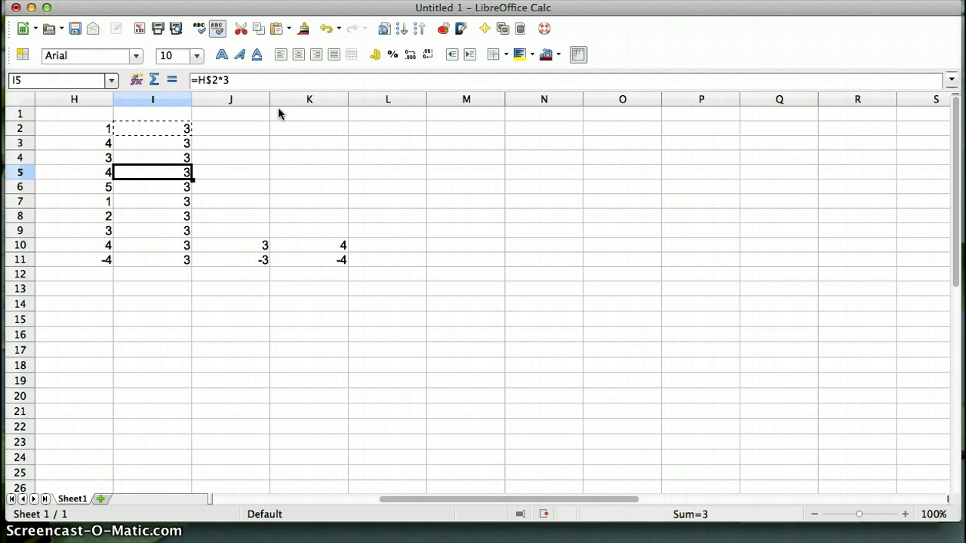
pyautogui.press('Up')
pyautogui.press('Up')
pyautogui.press('Up')
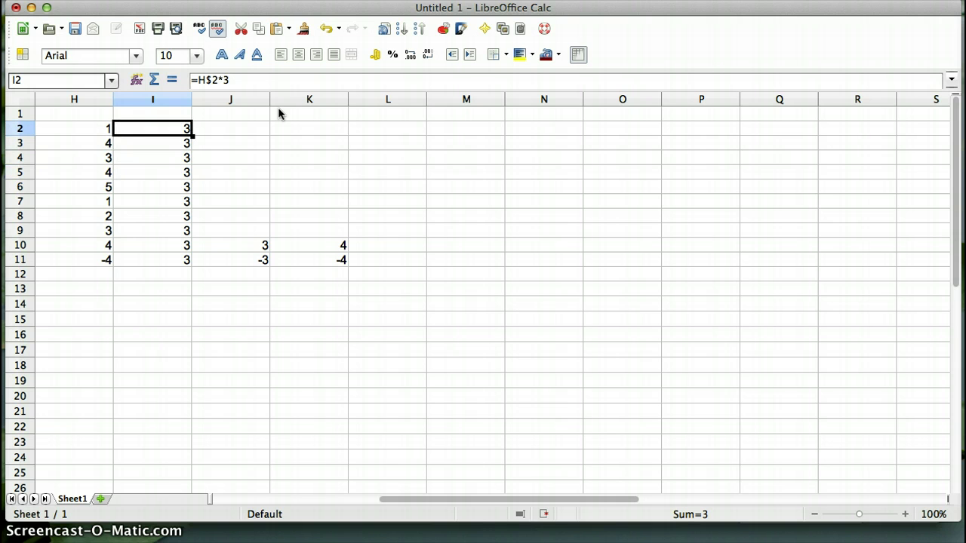
# - Change the value in cell H2 to 2, then 3, then 4 to test the formulas that depend on it
pyautogui.press('Left')
pyautogui.write('2')
pyautogui.press('Return')
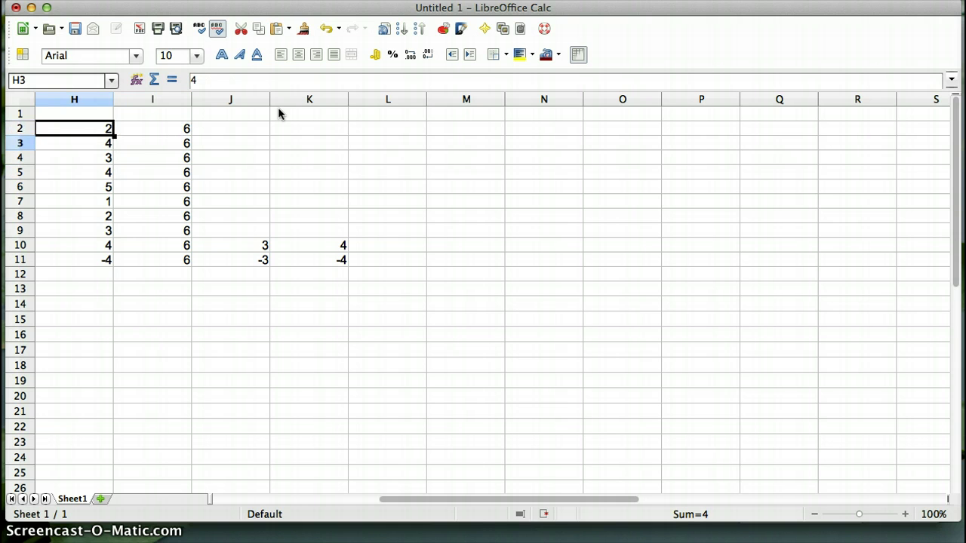
pyautogui.press('Up')
pyautogui.write('3')
pyautogui.press('Return')
pyautogui.press('Up')
pyautogui.write('4')
pyautogui.press('Return')
pyautogui.press('Up')
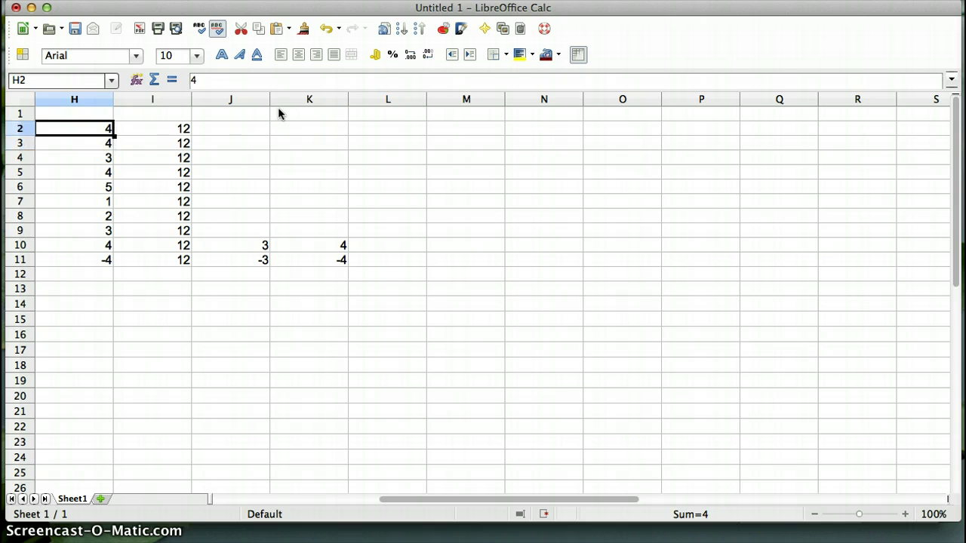
# - Copy the formula in I2 across into cell J2 and inspect which cell the copy references
pyautogui.press('Right')
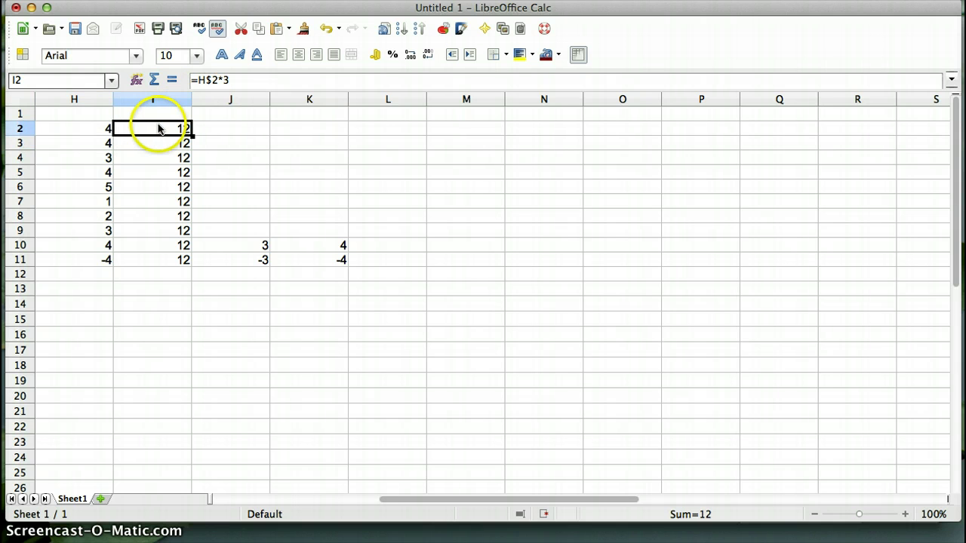
pyautogui.press('super+c')
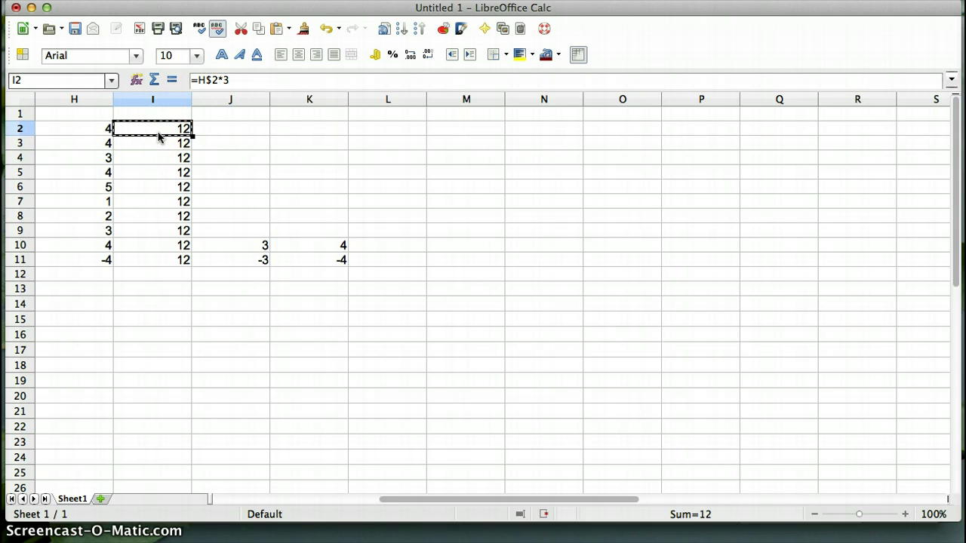
pyautogui.press('Right')
pyautogui.press('Left')
pyautogui.press('Right')
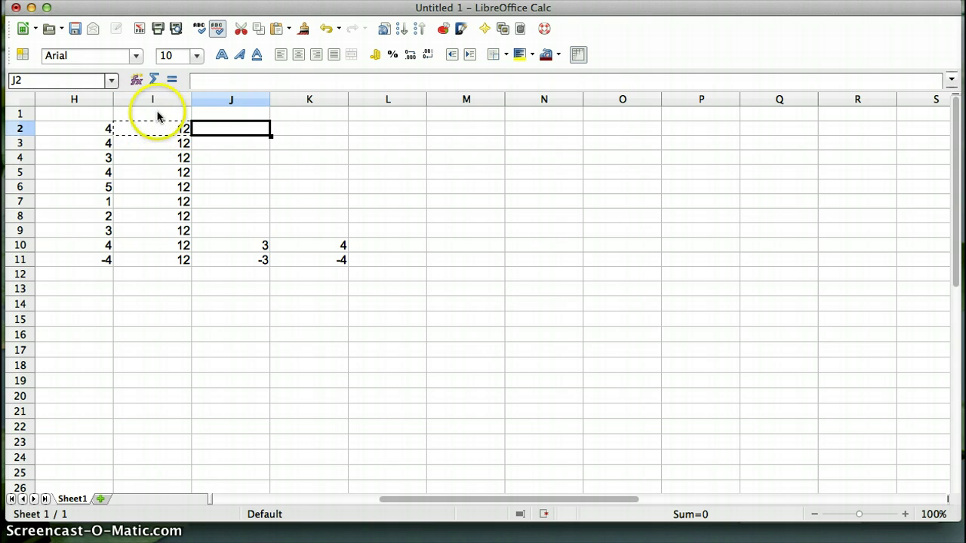
pyautogui.press('super+v')
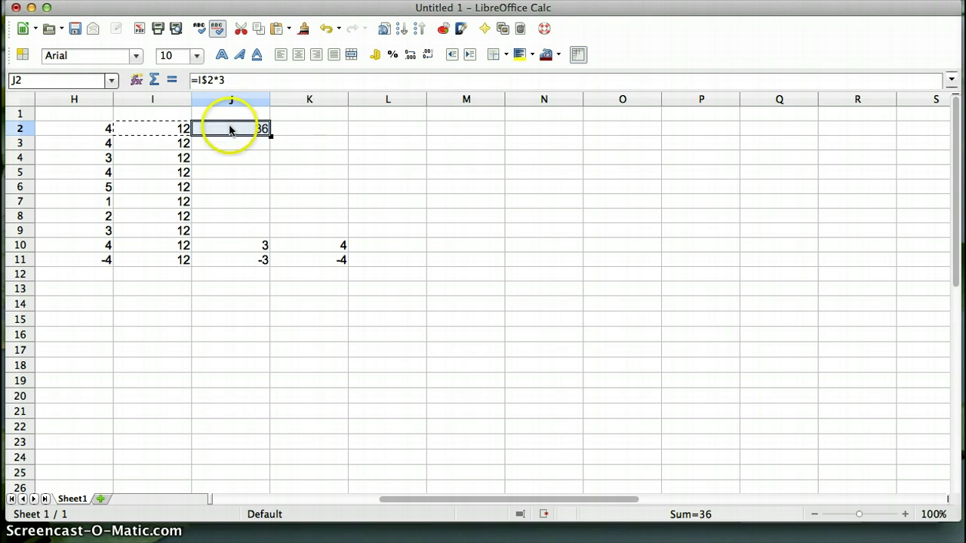
pyautogui.click(195, 80)
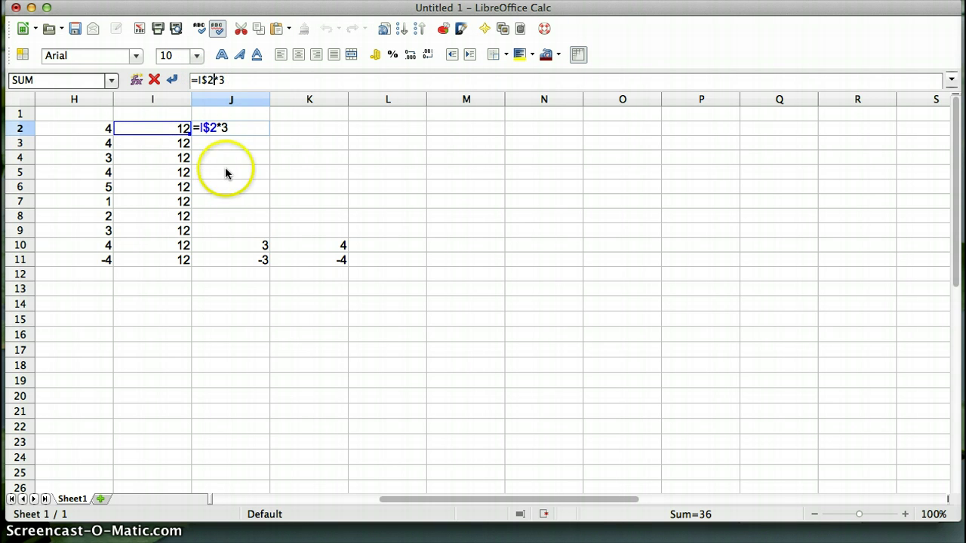
pyautogui.click(163, 144)
pyautogui.press('Escape')
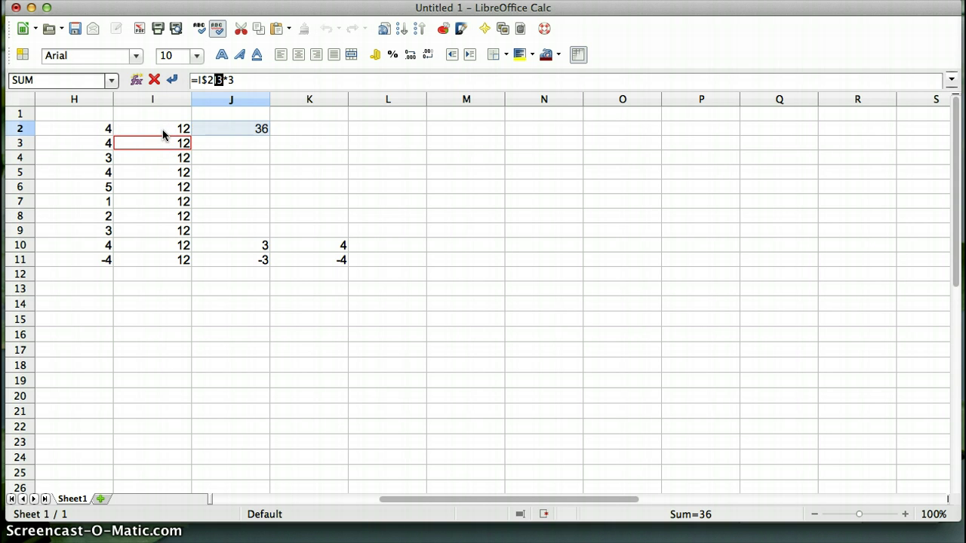
# - Change the formula in cell I2 to =$H$2*3 so that both its column and row are fixed
pyautogui.click(172, 129)
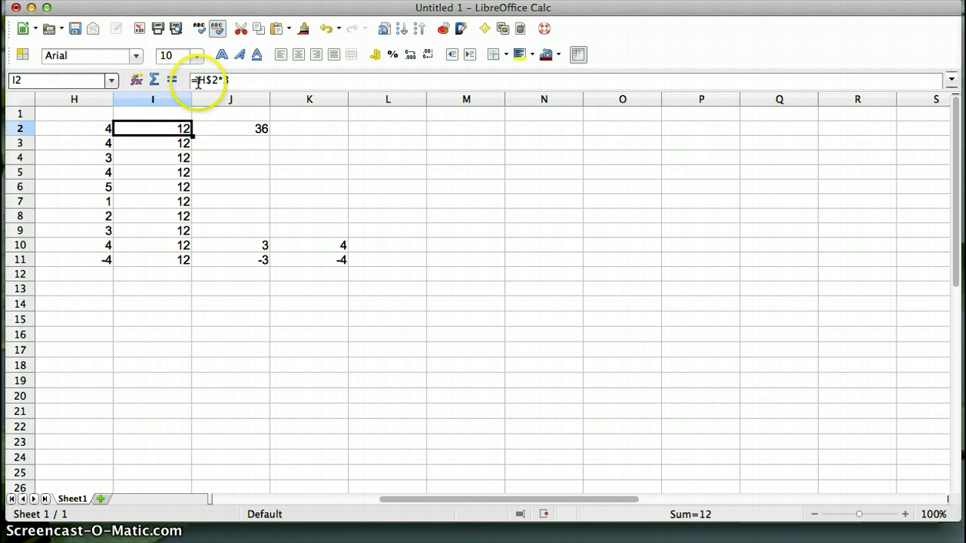
pyautogui.click(198, 80)
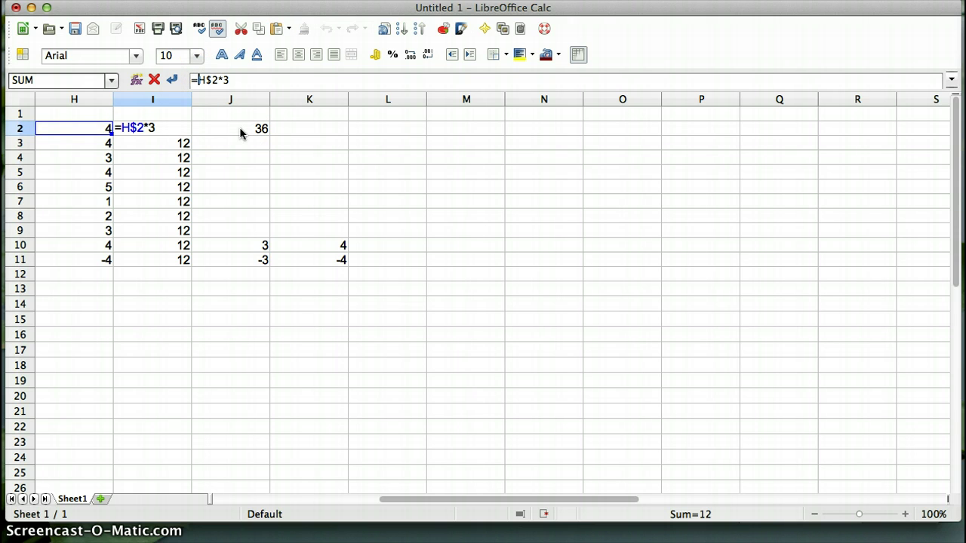
pyautogui.write('$')
pyautogui.press('Return')
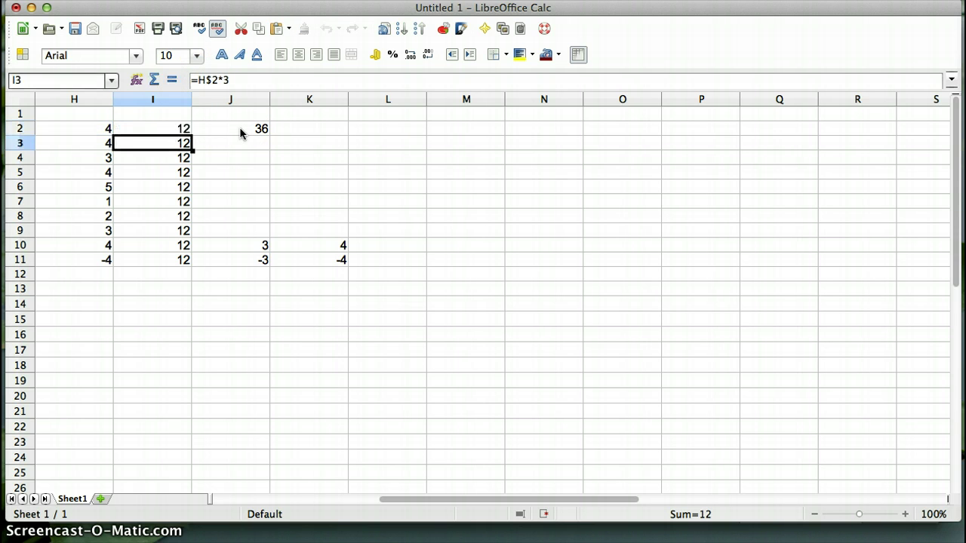
# - Copy the fully fixed formula from I2 into J2, overwriting its contents, and check the reference in the copy
pyautogui.press('Up')
pyautogui.click(241, 132)
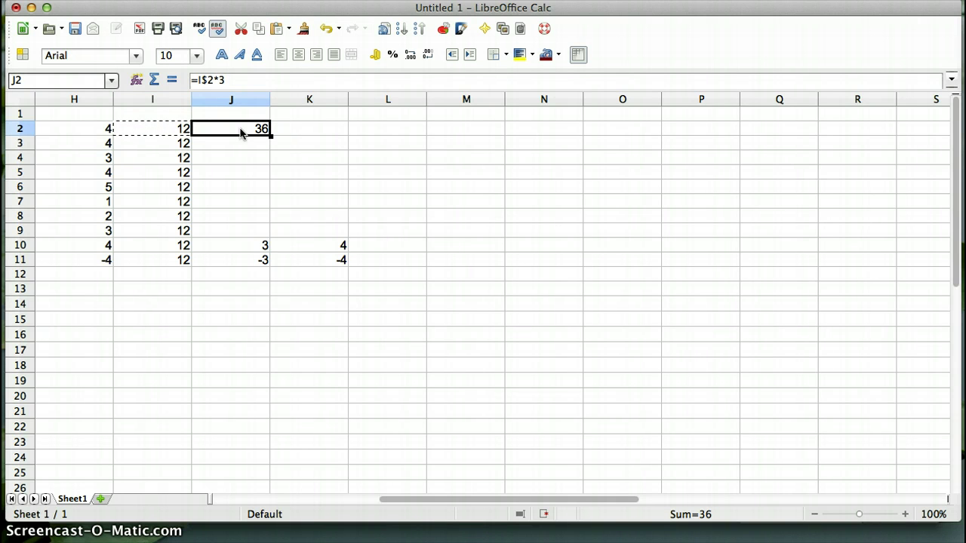
pyautogui.press('super+v')
pyautogui.press('Return')
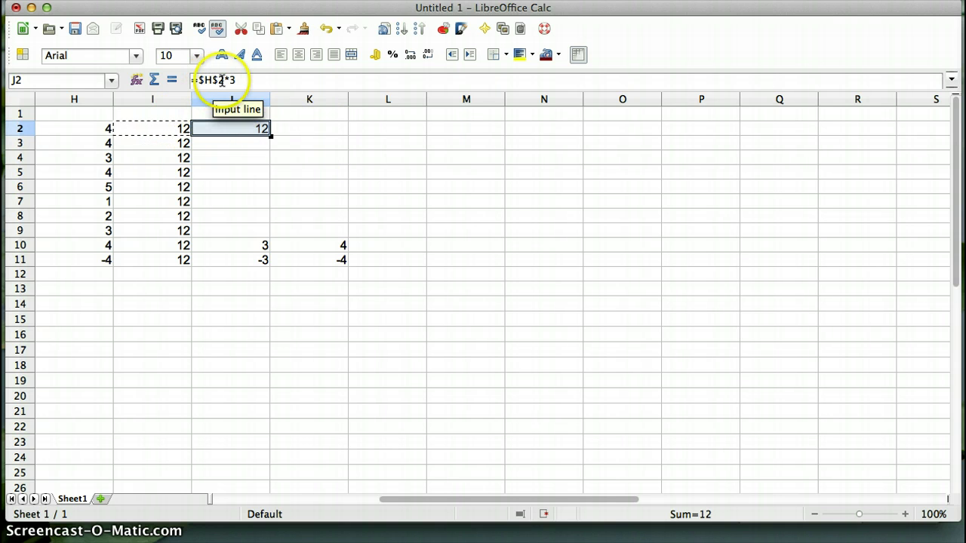
pyautogui.click(224, 80)
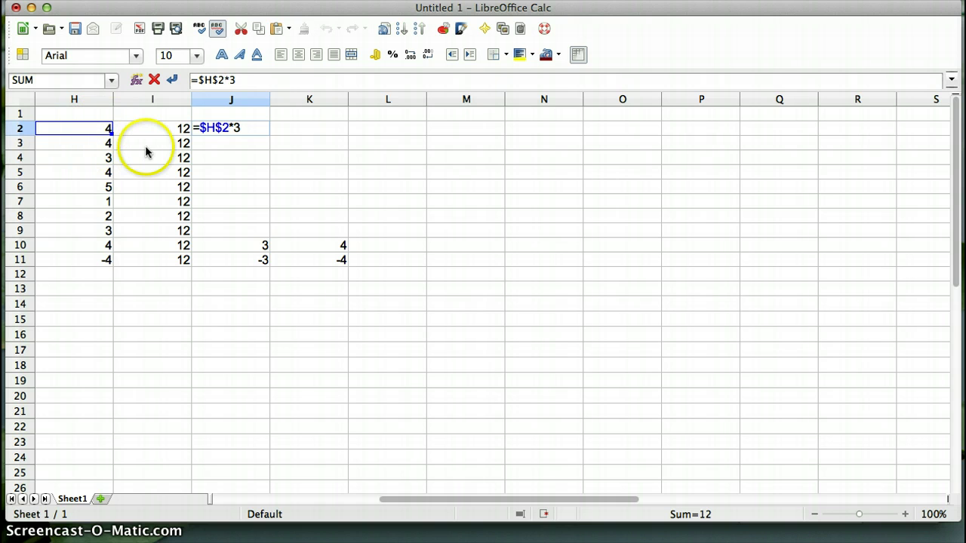
pyautogui.press('Return')
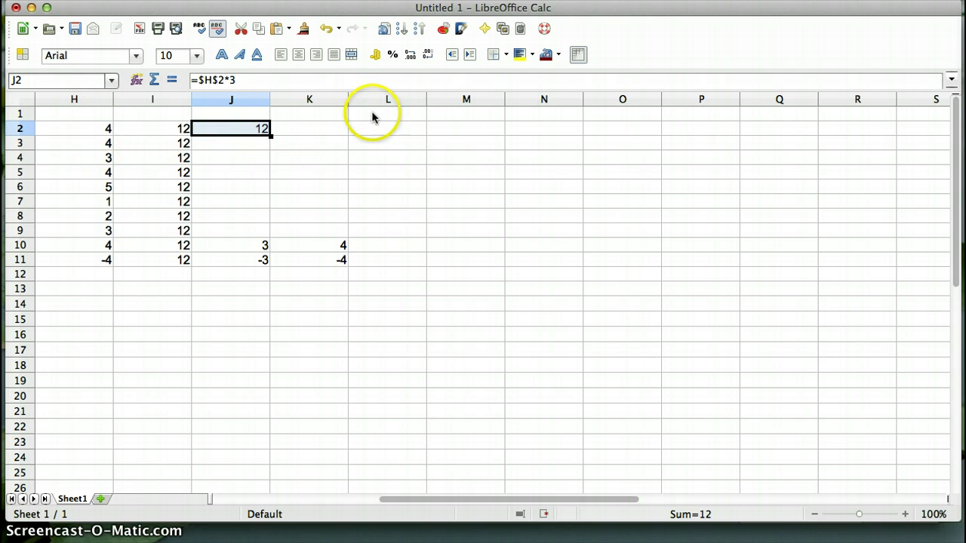
# - Enter the label x in cell L1 and the label y in cell L2
pyautogui.click(371, 114)
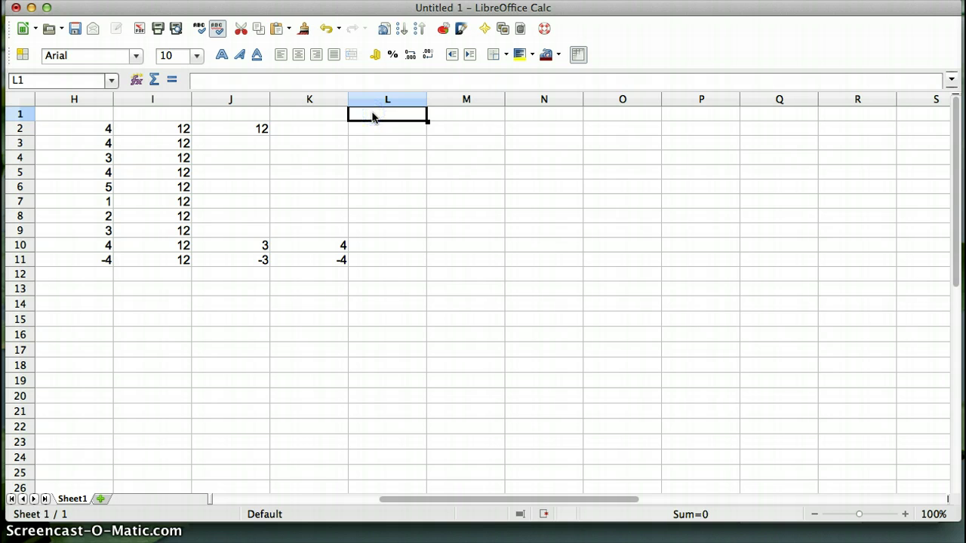
pyautogui.write('x')
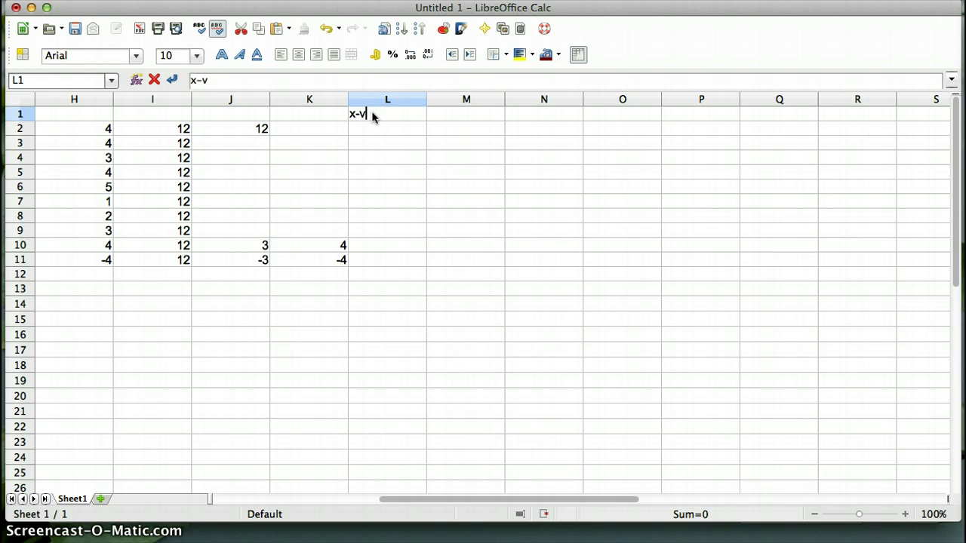
pyautogui.press('Return')
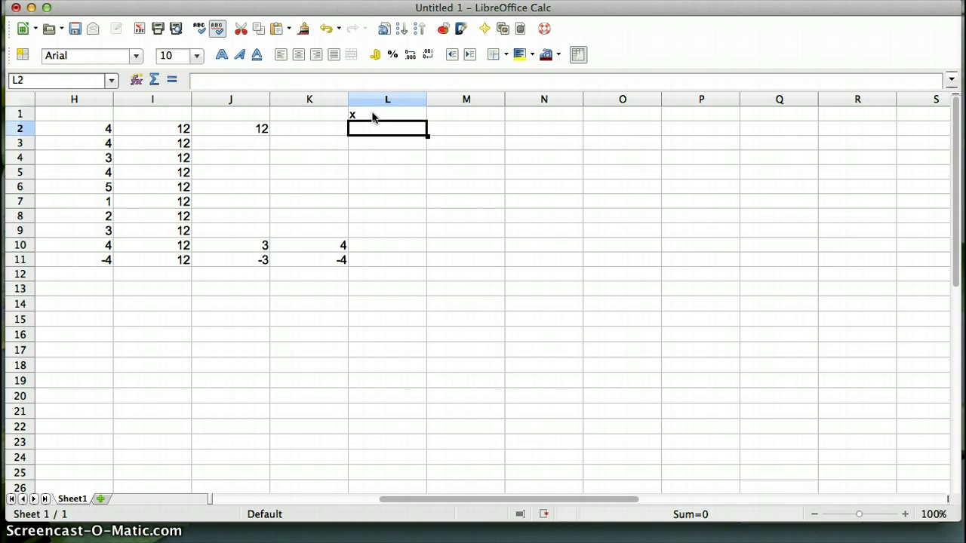
pyautogui.write('y')
pyautogui.press('Tab')
# - Enter the label x in cell N1 and the label y in cell N2
pyautogui.press('Down')
pyautogui.press('Down')
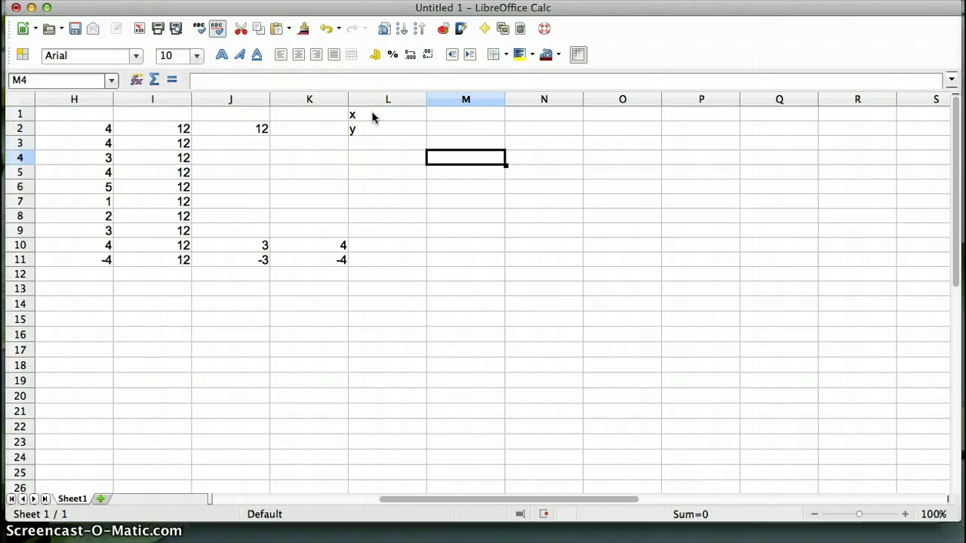
pyautogui.press('Up')
pyautogui.press('Right')
pyautogui.press('Up')
pyautogui.press('Up')
pyautogui.write('x')
pyautogui.press('Return')
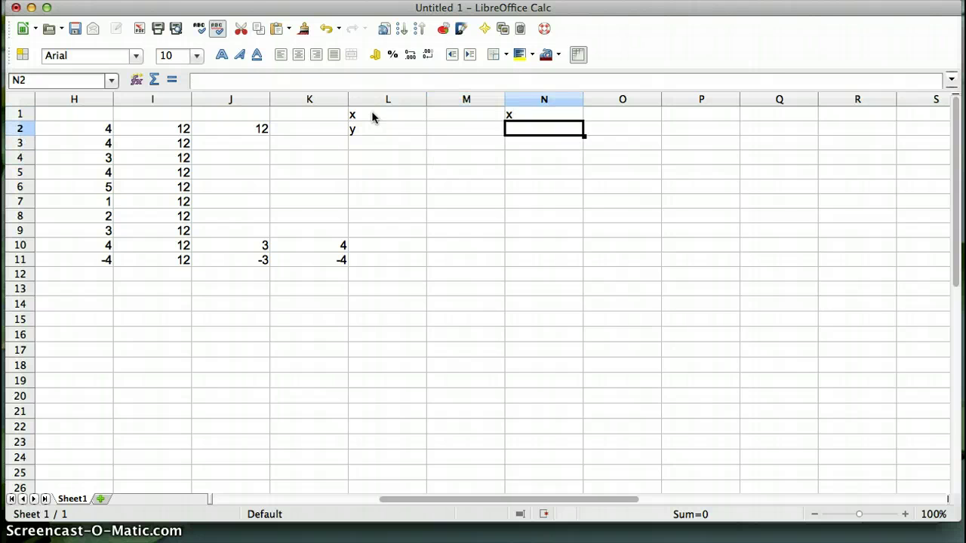
pyautogui.write('y')
pyautogui.press('Return')
# - Enter 1 in cell M1 and 2 in cell M2 as the first pair of coordinates
pyautogui.press('Left')
pyautogui.press('Left')
pyautogui.press('Up')
pyautogui.press('Right')
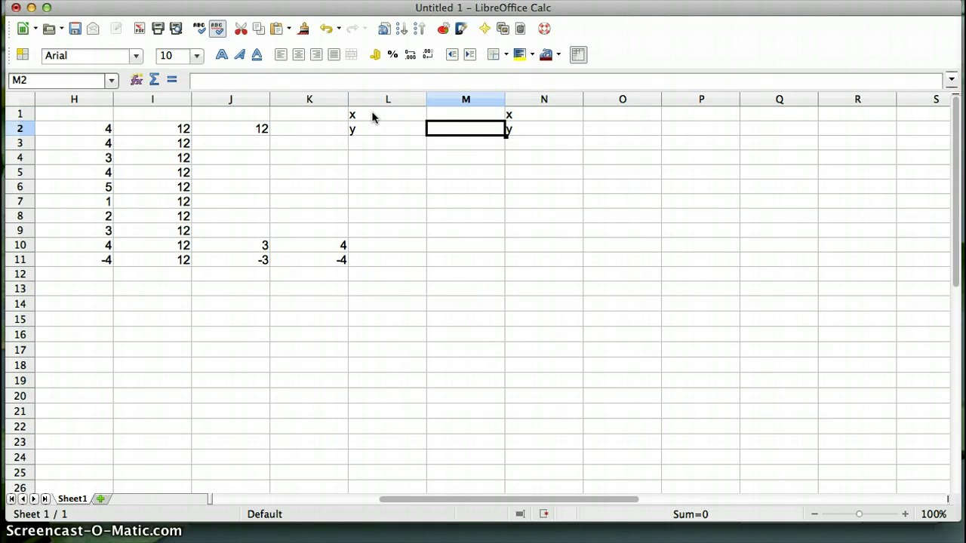
pyautogui.press('Up')
pyautogui.write('1')
pyautogui.press('Return')
pyautogui.write('2')
pyautogui.press('Return')
# - Enter 3 in cell O1 and 4 in cell O2 as the second pair of coordinates
pyautogui.press('Right')
pyautogui.press('Right')
pyautogui.press('Up')
pyautogui.press('Up')
pyautogui.press('Left')
pyautogui.write('3')
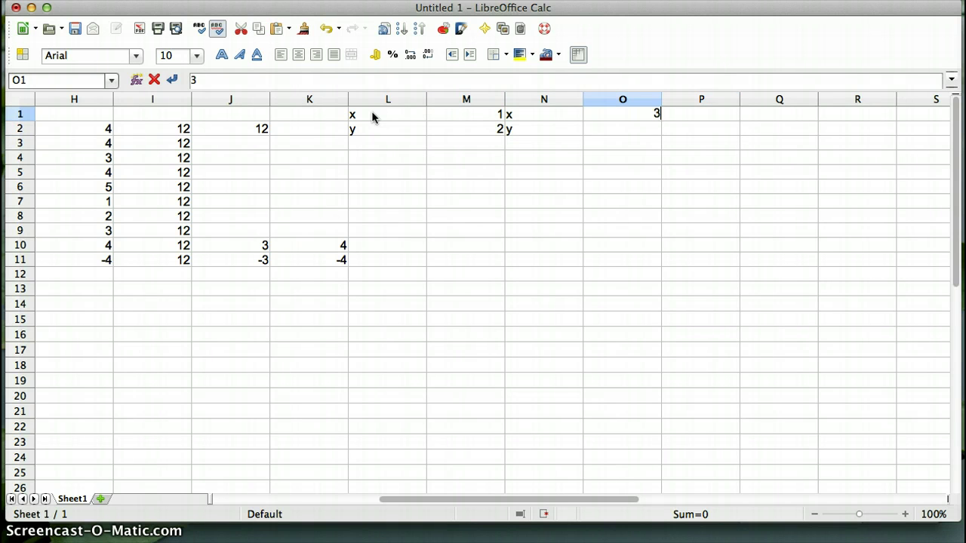
pyautogui.press('Return')
pyautogui.write('4')
pyautogui.press('Return')
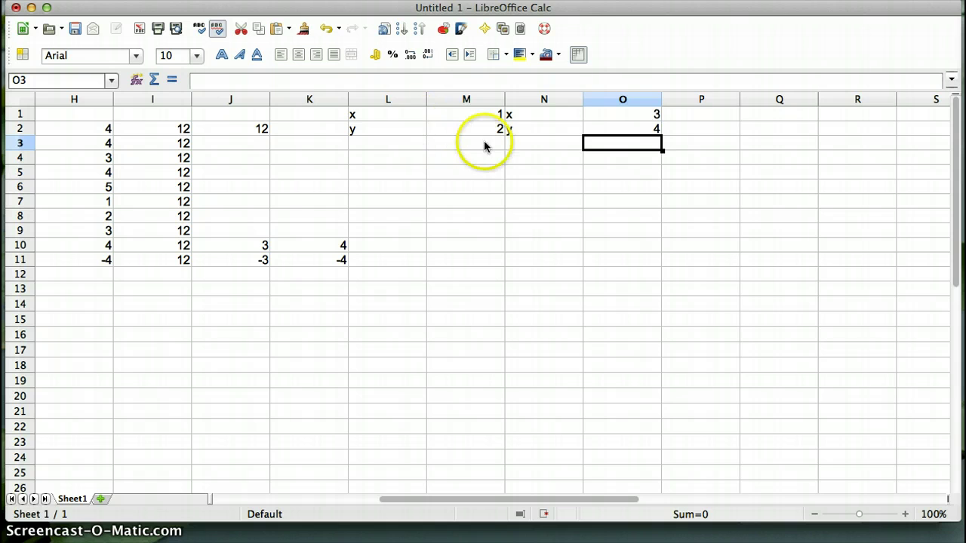
# - Change the labels in cells L1 and L2 to x1 and y1
pyautogui.click(379, 116)
pyautogui.doubleClick(381, 119)
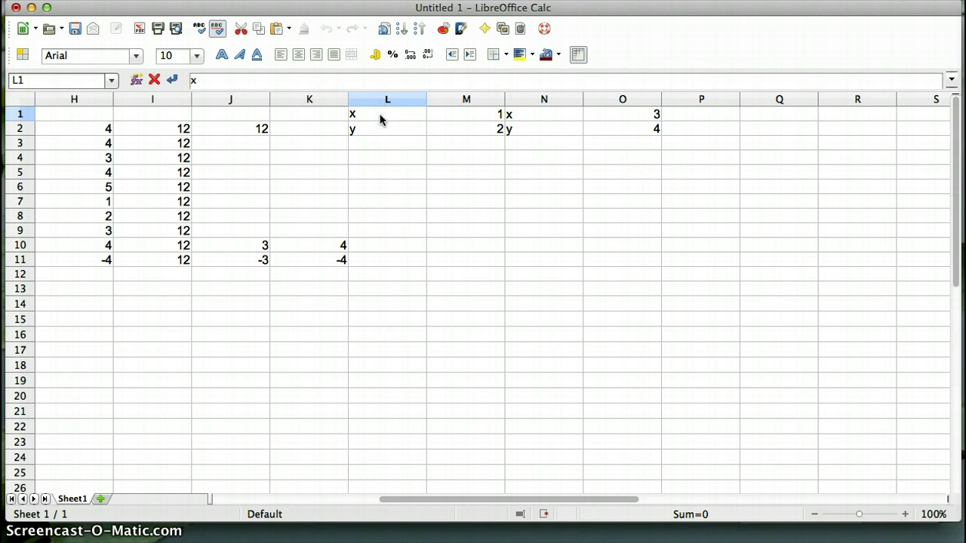
pyautogui.write('1')
pyautogui.press('Return')
pyautogui.press('F2')
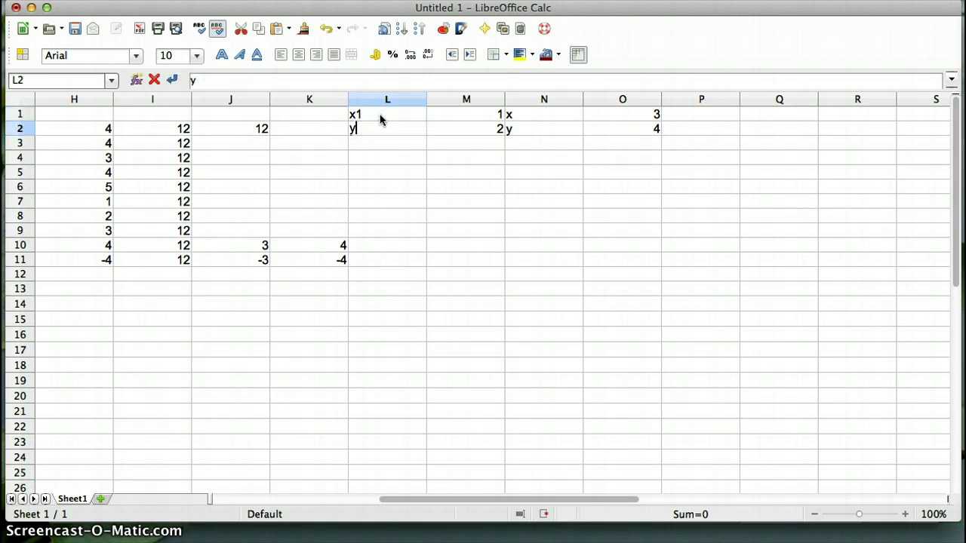
pyautogui.write('1')
pyautogui.press('Tab')
# - Change the labels in cells N1 and N2 to x2 and y2
pyautogui.press('Right')
pyautogui.press('Up')
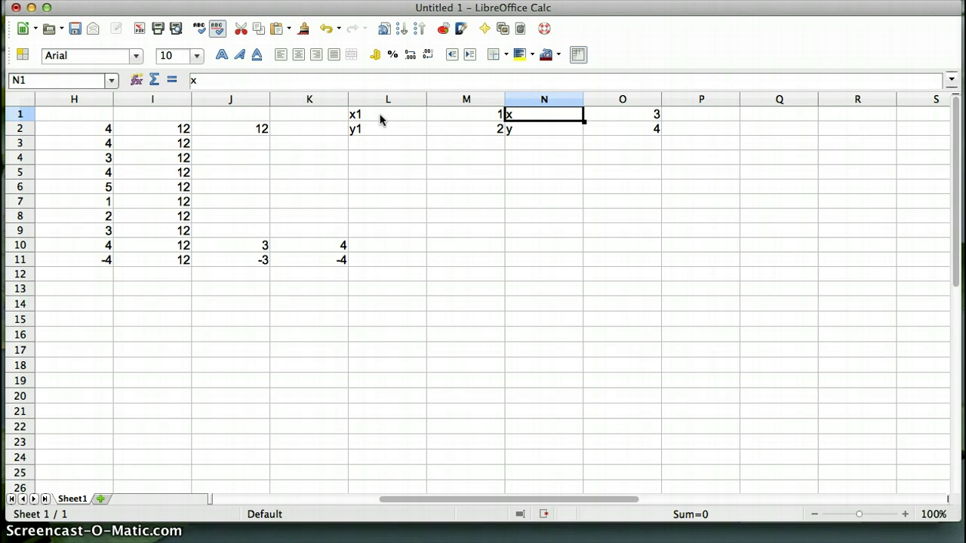
pyautogui.press('F2')
pyautogui.press('Return')
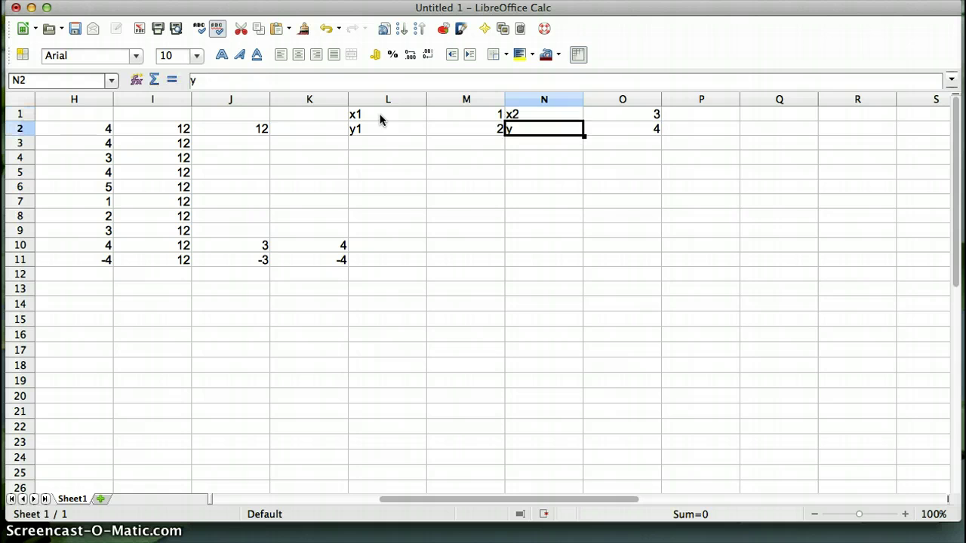
pyautogui.press('F2')
pyautogui.press('Return')
pyautogui.press('Left')
pyautogui.press('Left')
pyautogui.press('Left')
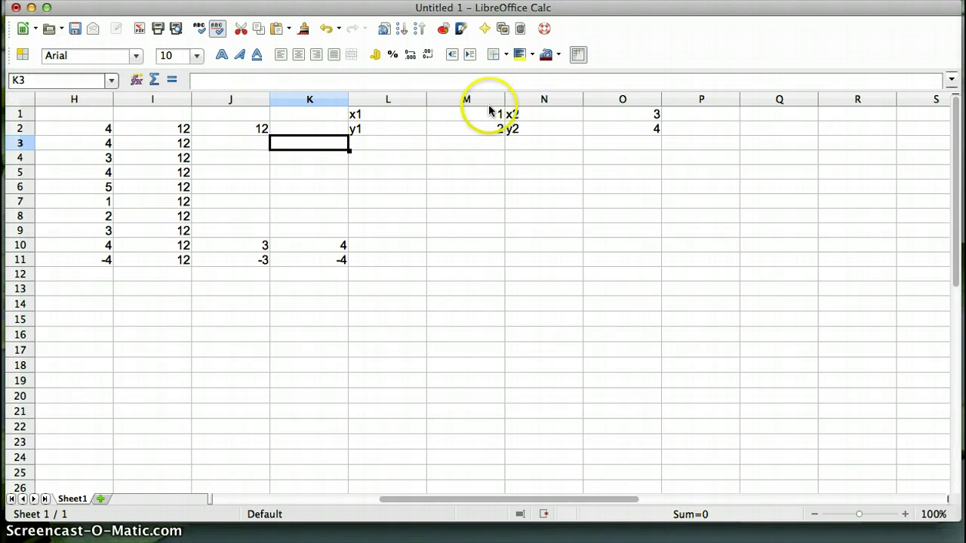
pyautogui.click(486, 113)
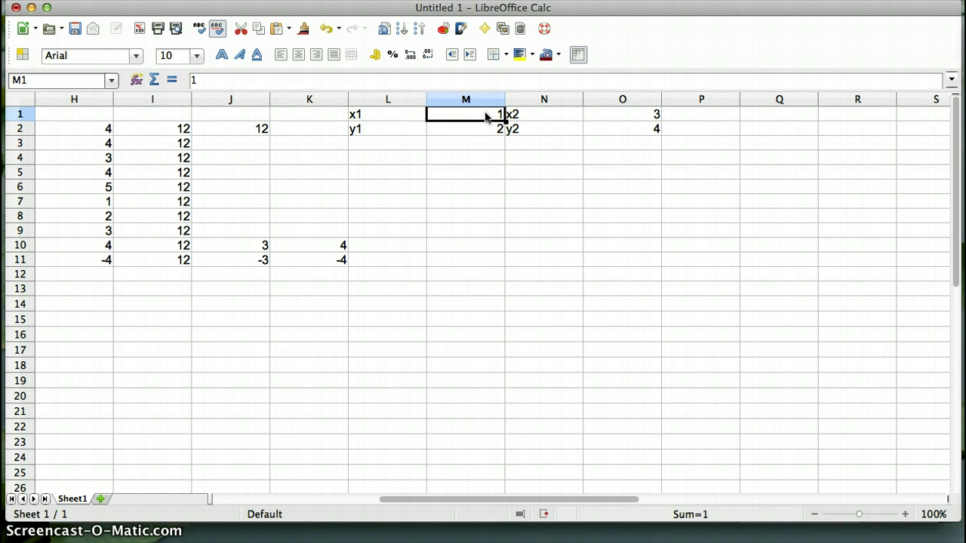
pyautogui.click(483, 129)
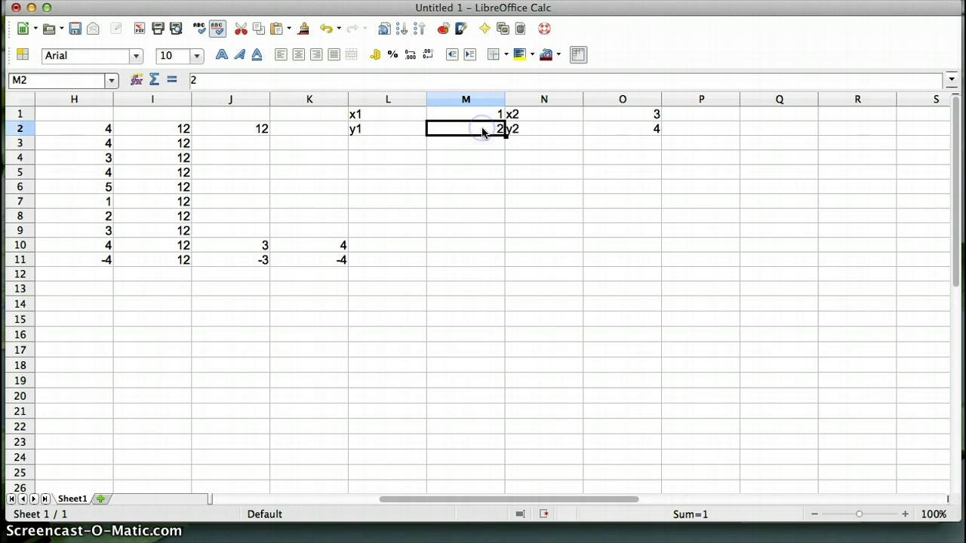
pyautogui.click(608, 117)
pyautogui.click(609, 129)
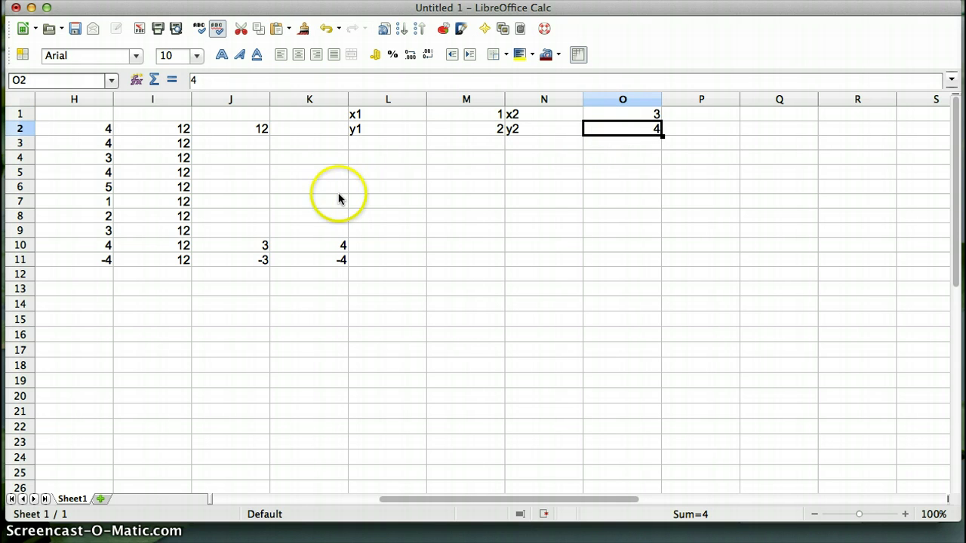
# - Enter the label slope in cell L5 below the coordinates
pyautogui.click(389, 187)
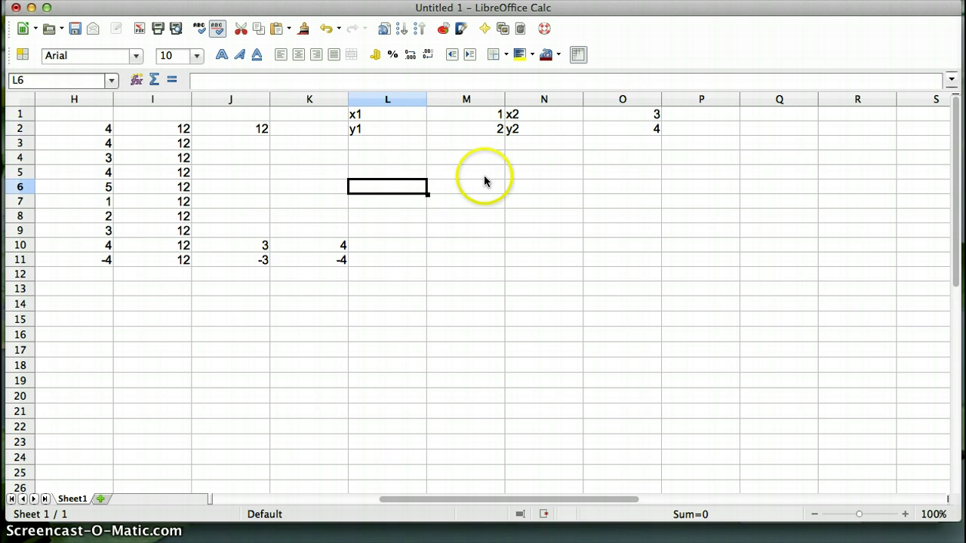
pyautogui.click(375, 160)
pyautogui.click(370, 169)
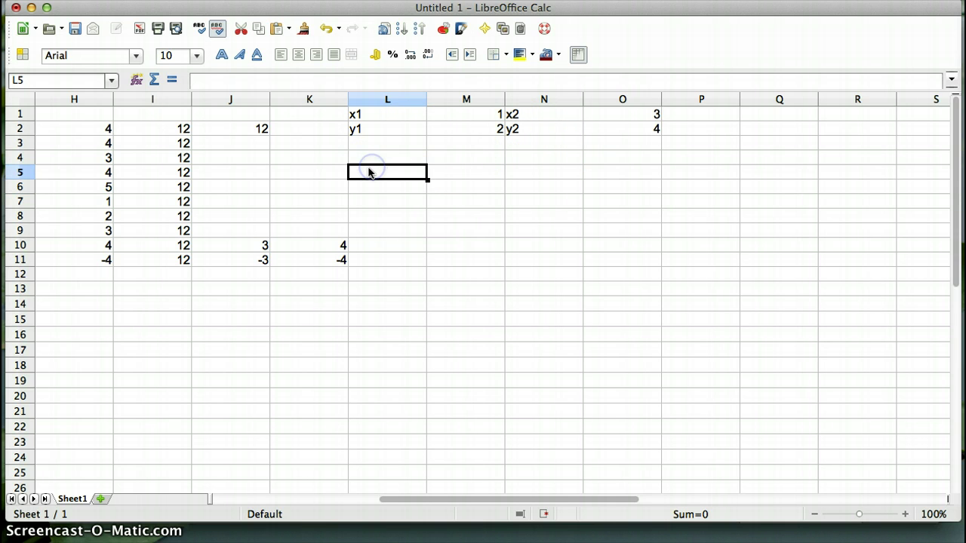
pyautogui.write('slope')
pyautogui.press('Tab')
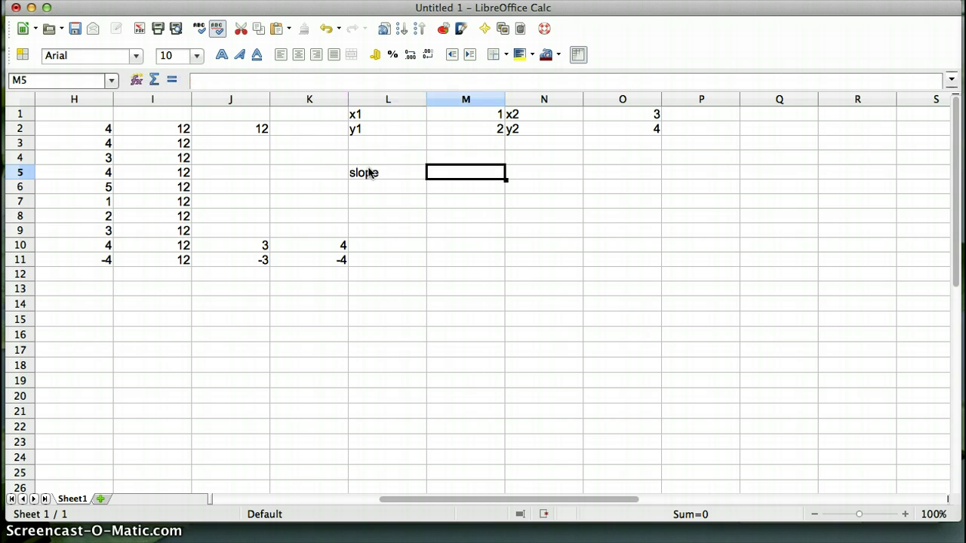
# - Start the slope formula in cell M5 with the numerator (O2-L2) followed by a division sign
pyautogui.write('=(')
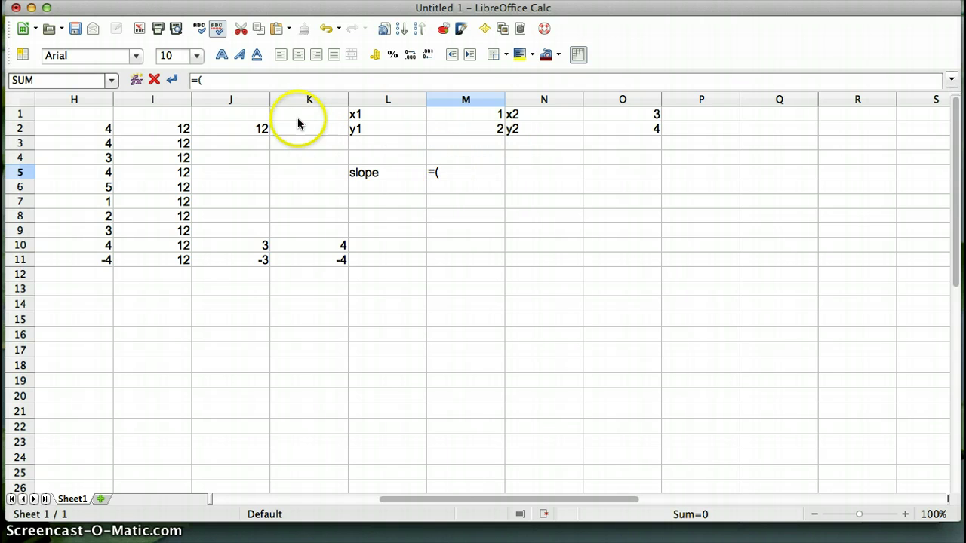
pyautogui.click(621, 130)
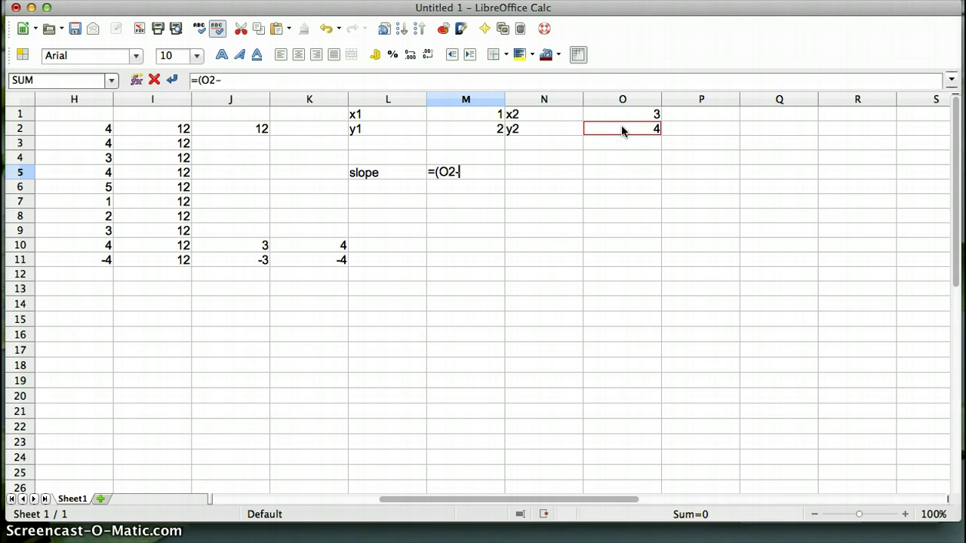
pyautogui.click(384, 129)
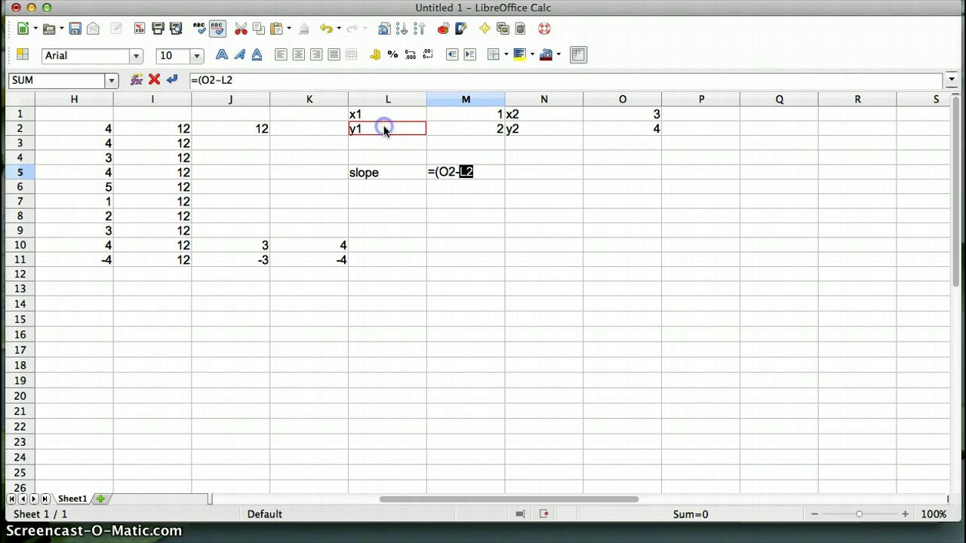
pyautogui.write(')/')
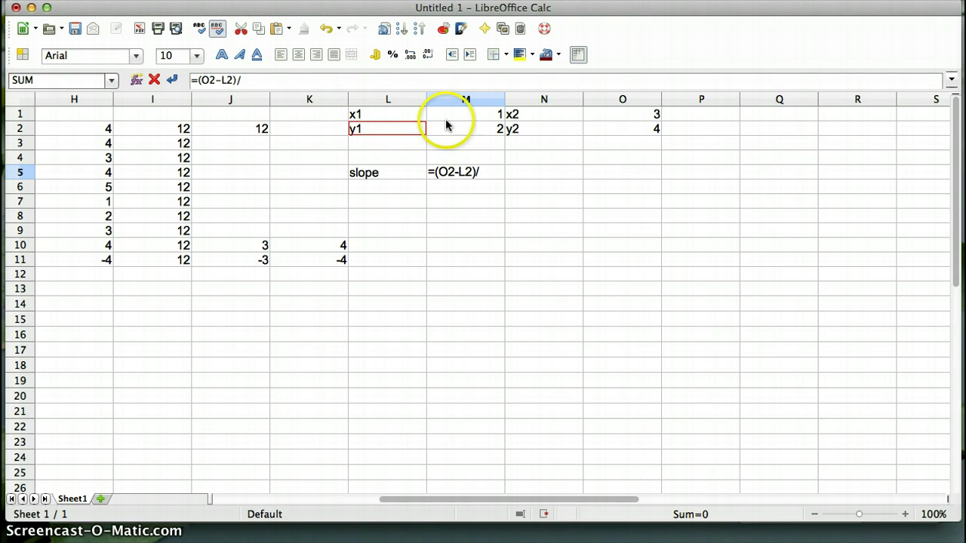
pyautogui.click(613, 111)
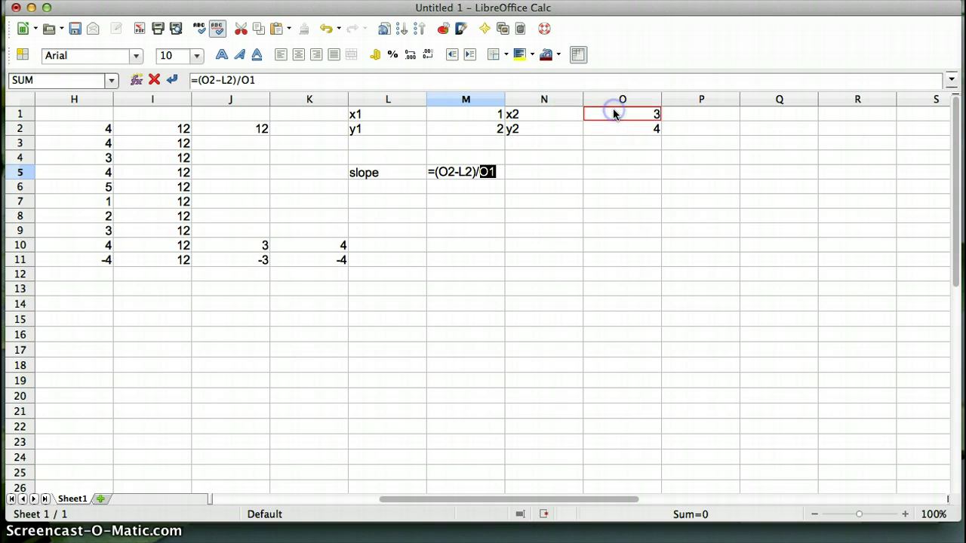
pyautogui.press('Left')
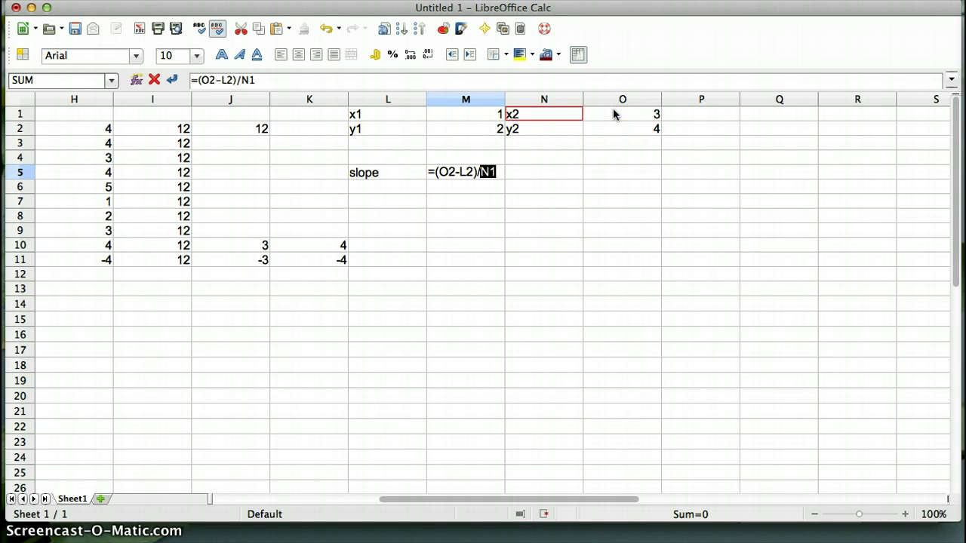
pyautogui.press('Right')
pyautogui.press('BackSpace')
pyautogui.press('BackSpace')
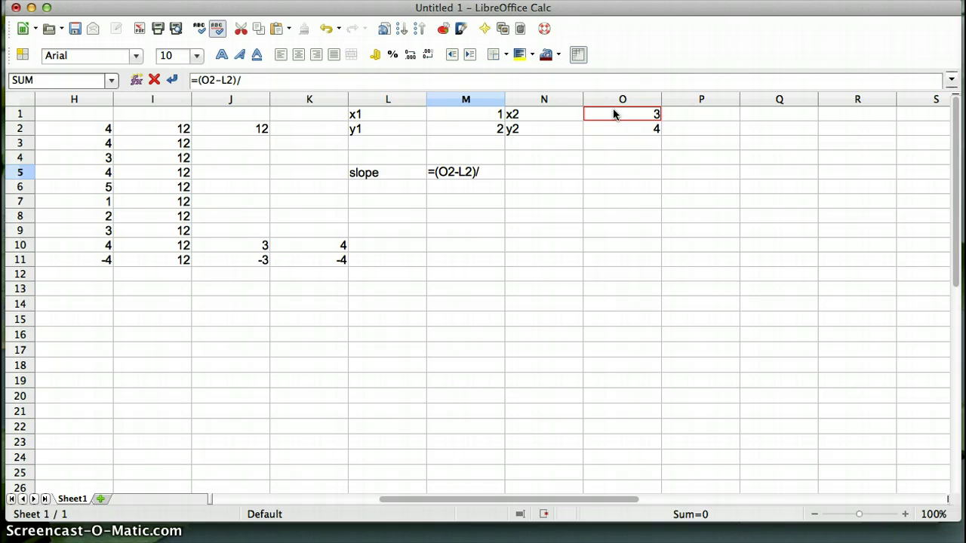
# - Complete the slope formula in M5 with the denominator (O1-M1) and enter it
pyautogui.write('(')
pyautogui.click(625, 114)
pyautogui.write('-')
pyautogui.click(463, 116)
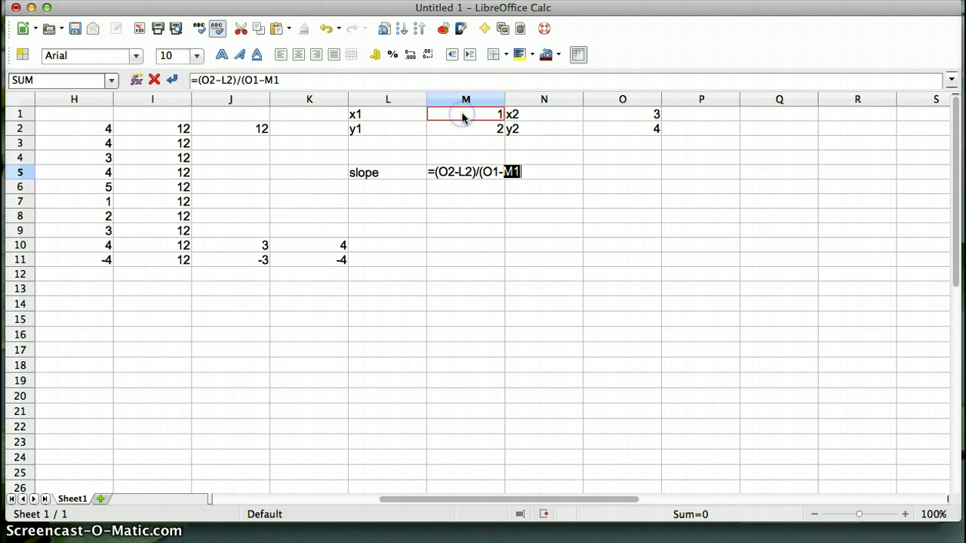
pyautogui.write(')')
pyautogui.press('Return')
# - Replace the L2 reference in the M5 slope formula with M2, giving =(O2-M2)/(O1-M1)
pyautogui.press('Up')
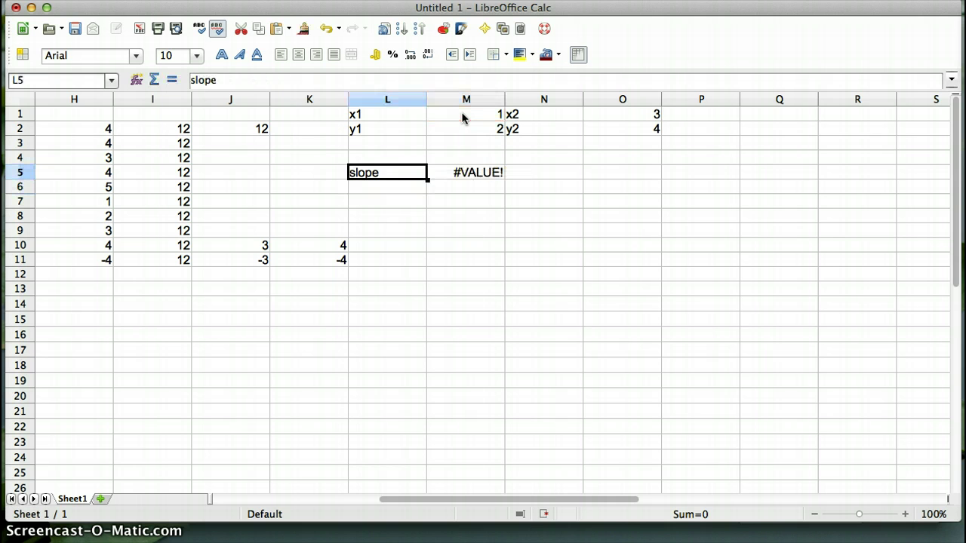
pyautogui.press('Right')
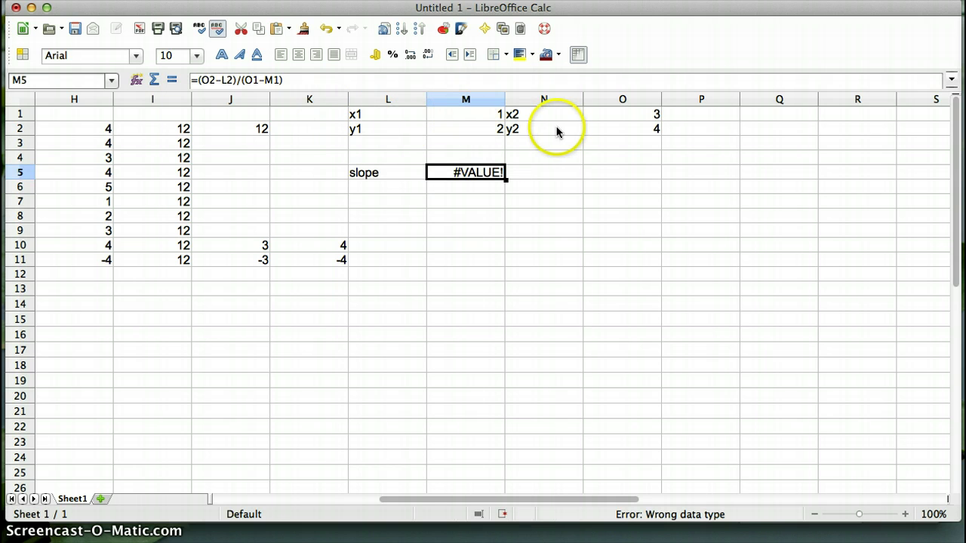
pyautogui.doubleClick(472, 172)
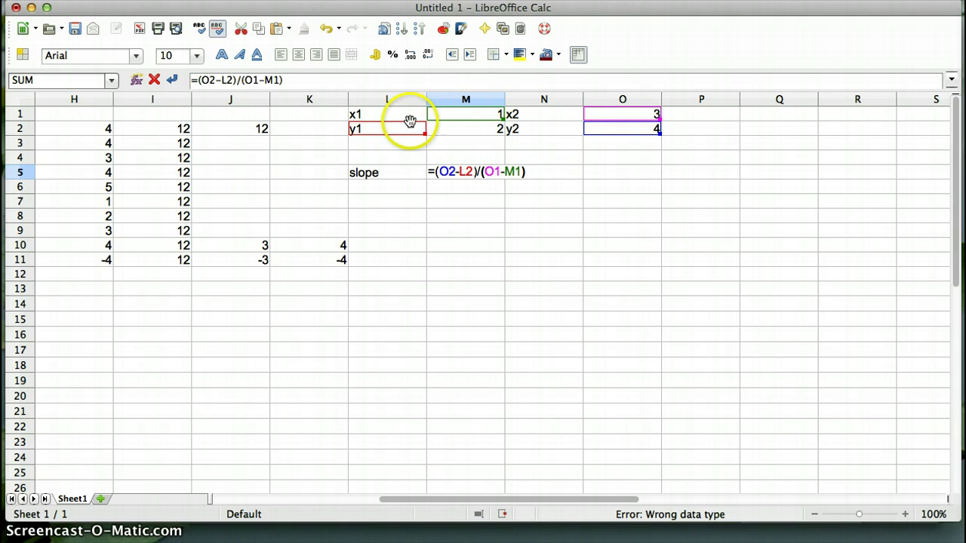
pyautogui.moveTo(403, 130); pyautogui.dragTo(438, 127)
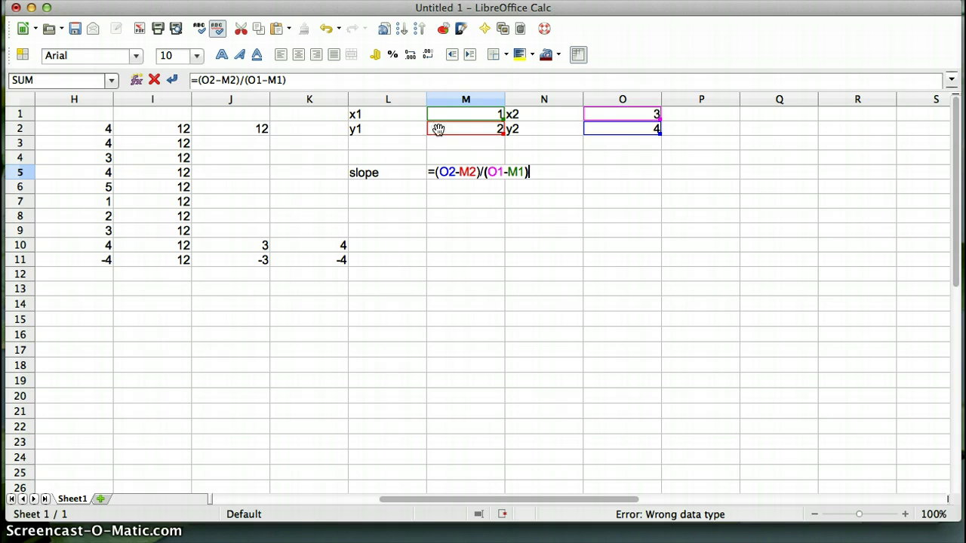
pyautogui.moveTo(439, 130)
pyautogui.mouseDown()
pyautogui.moveTo(404, 129)
pyautogui.moveTo(459, 124)
pyautogui.moveTo(403, 124)
pyautogui.moveTo(448, 126)
pyautogui.mouseUp()
pyautogui.press('Return')
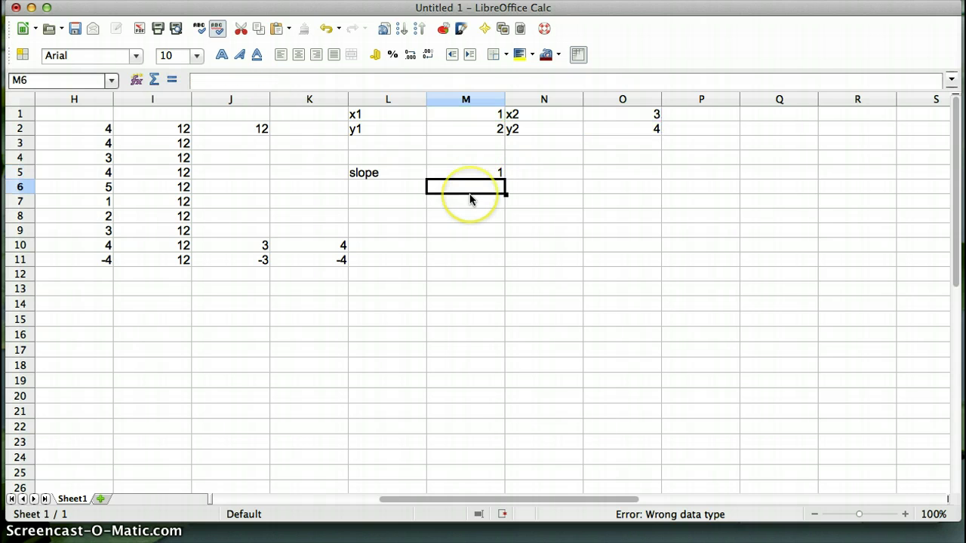
# - Examine which cells the slope formula in M5 refers to
pyautogui.click(484, 172)
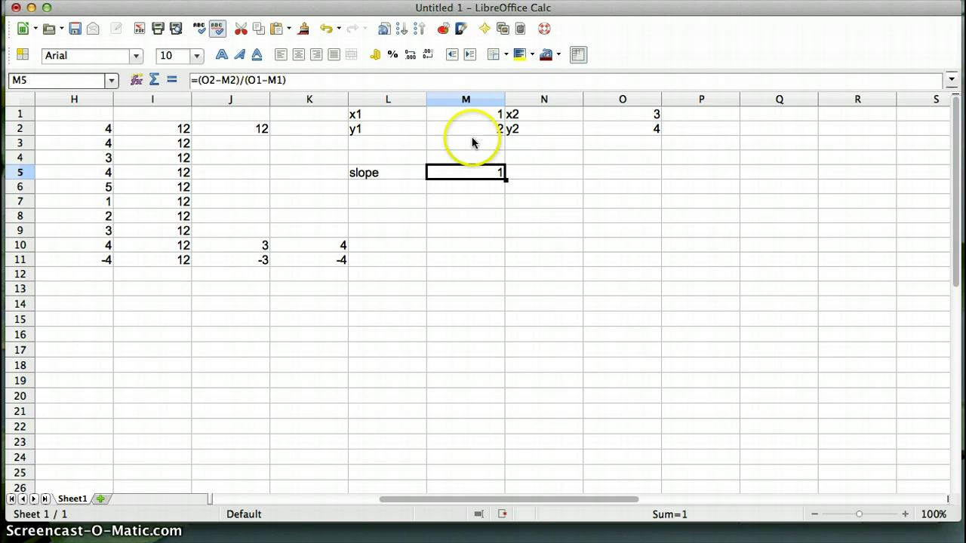
pyautogui.doubleClick(456, 172)
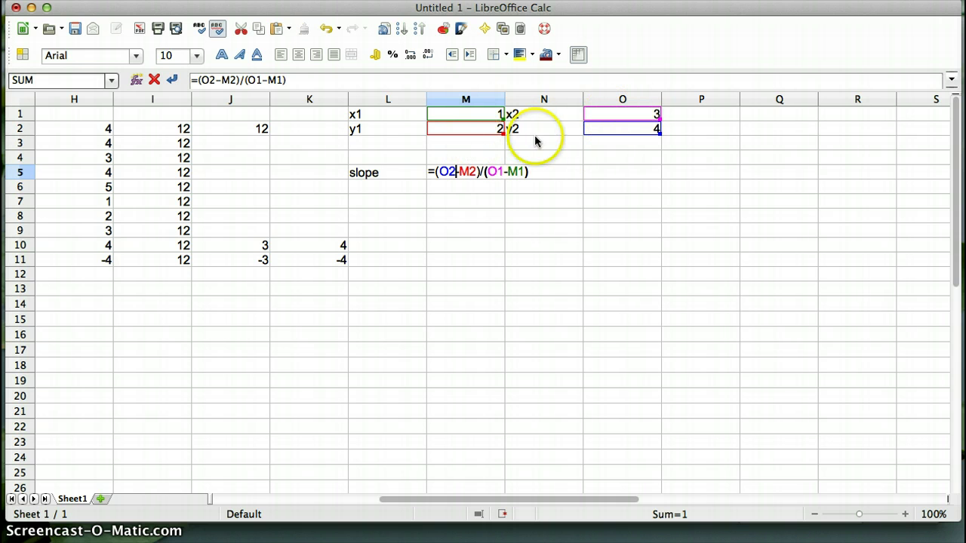
pyautogui.press('Return')
pyautogui.press('Up')
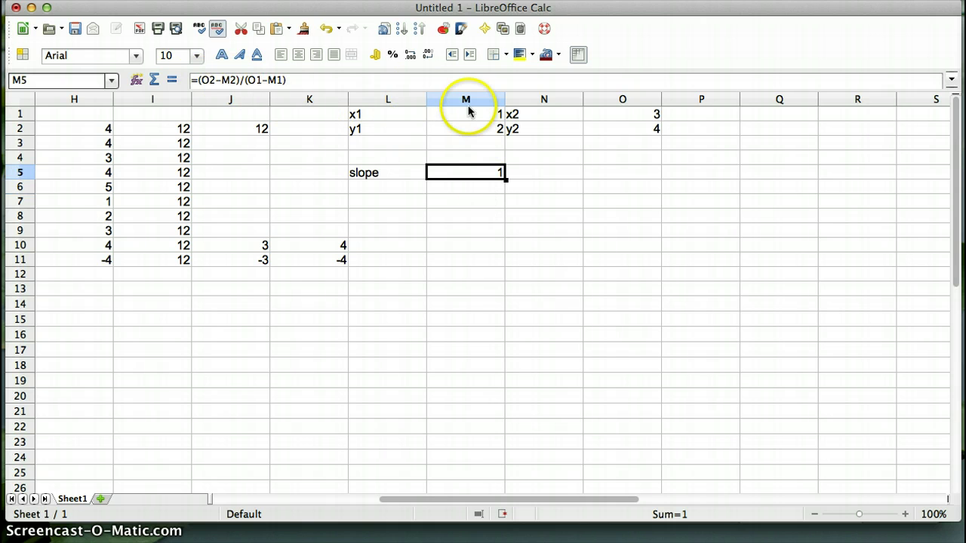
# - Copy the slope label and formula from L5:M5 into L9:M9
pyautogui.click(400, 173)
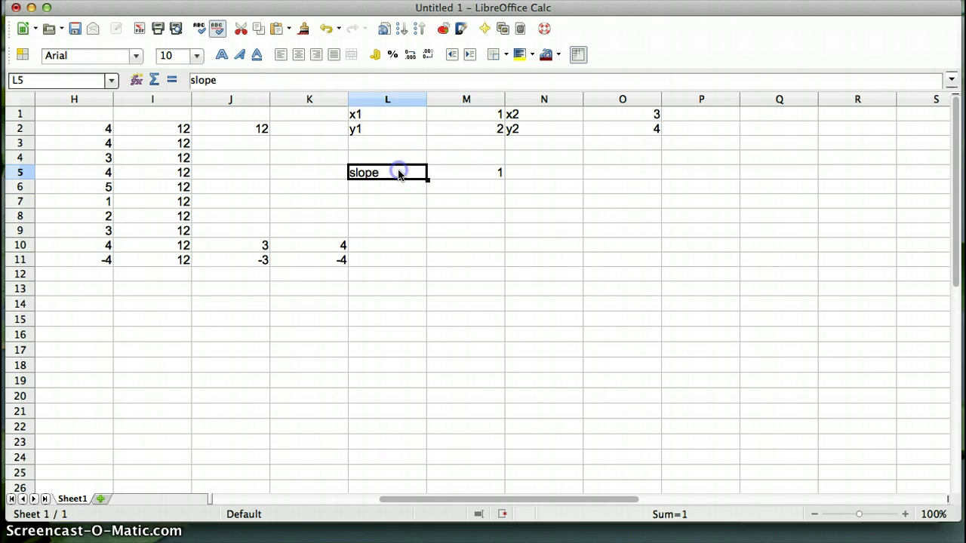
pyautogui.click(445, 173)
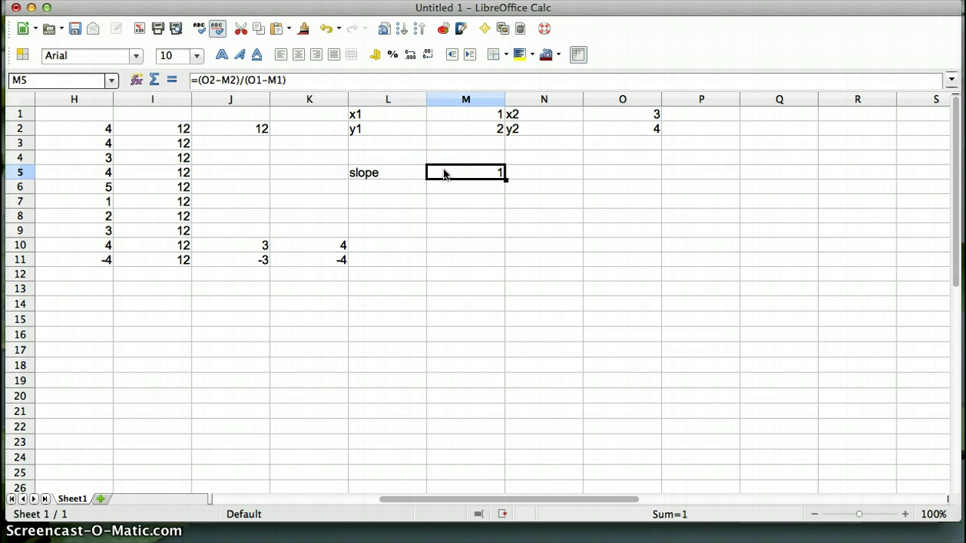
pyautogui.keyDown('shift'); pyautogui.click(385, 173); pyautogui.keyUp('shift')
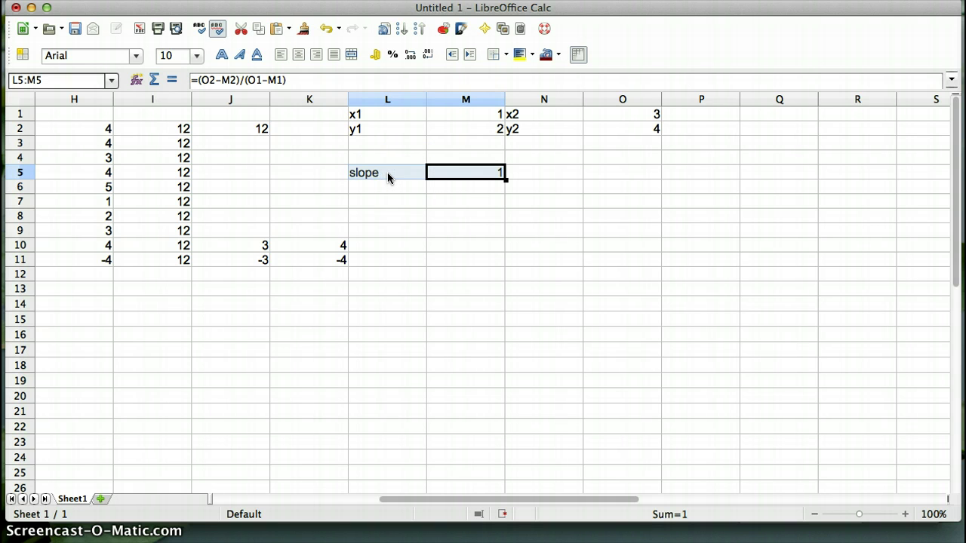
pyautogui.press('super+c')
pyautogui.click(399, 232)
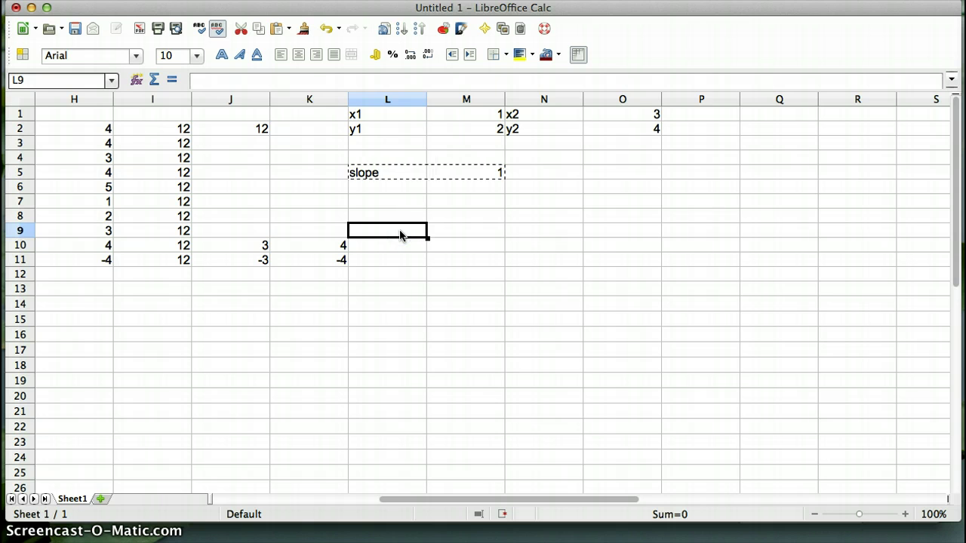
pyautogui.press('super+v')
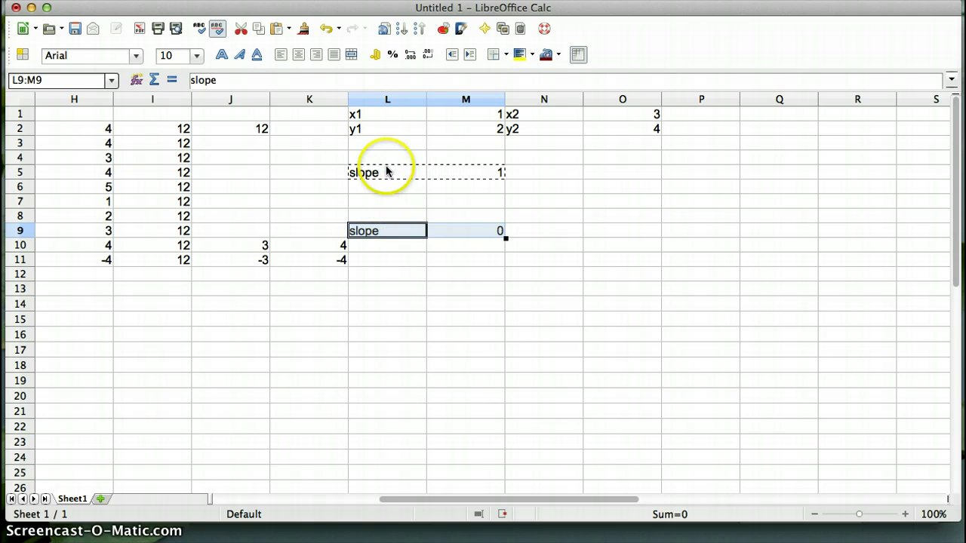
# - Examine the cell references of the copied slope formula in M9
pyautogui.click(453, 231)
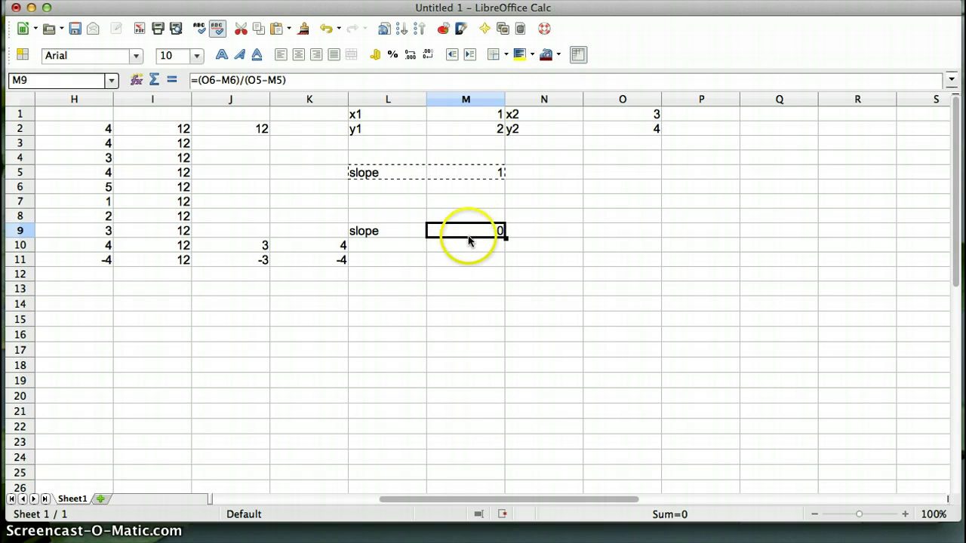
pyautogui.doubleClick(469, 231)
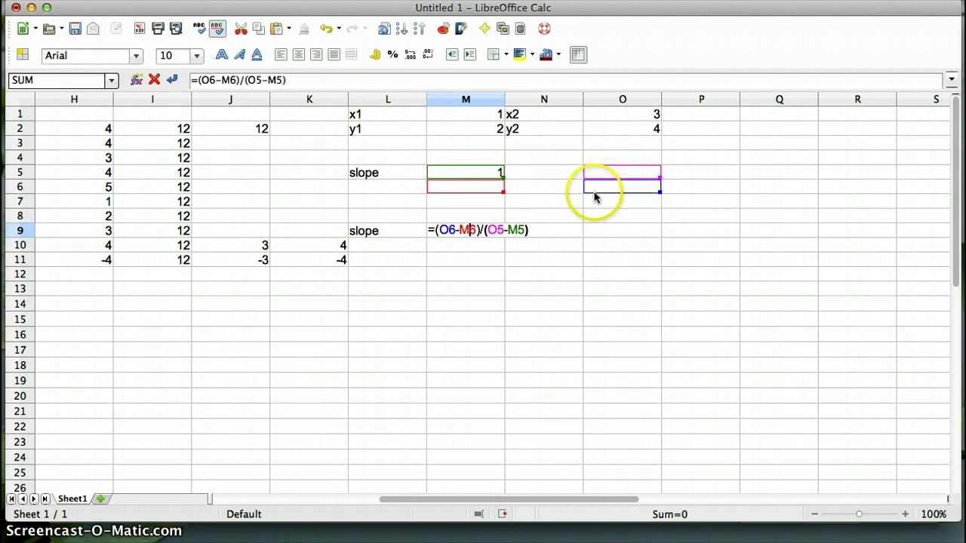
pyautogui.press('Escape')
# - Fix the O2 reference in the M5 slope formula with dollar signs as $O$2
pyautogui.doubleClick(473, 172)
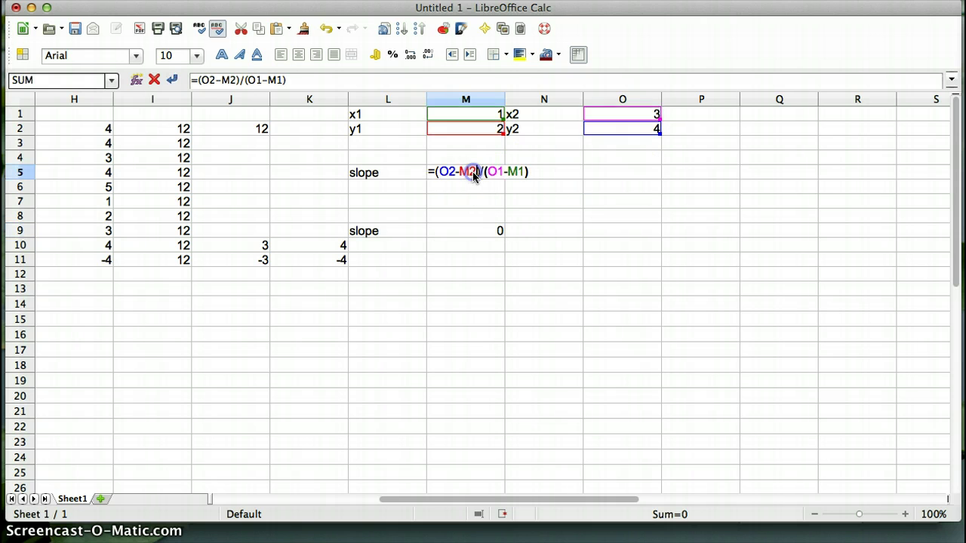
pyautogui.click(441, 172)
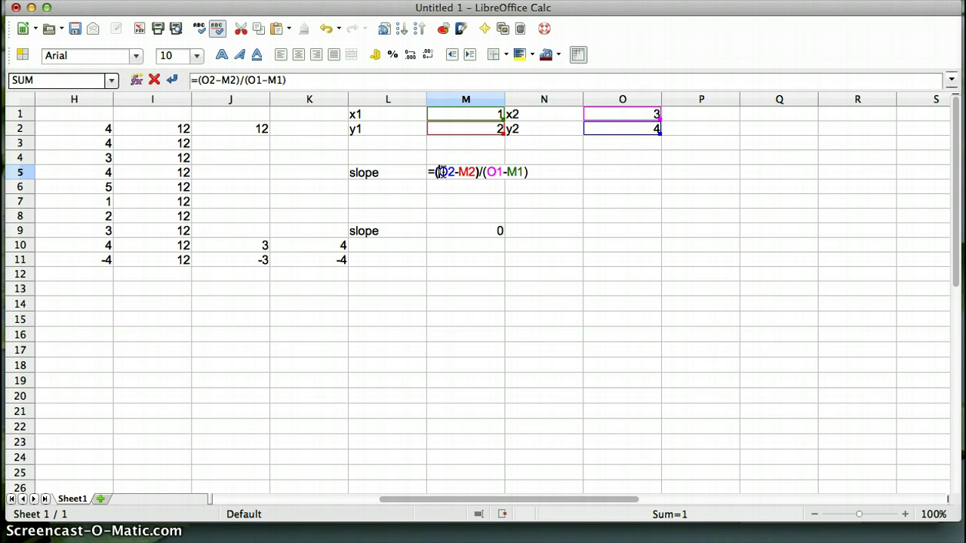
pyautogui.write('$')
pyautogui.press('Right')
pyautogui.write('$')
pyautogui.press('Right')
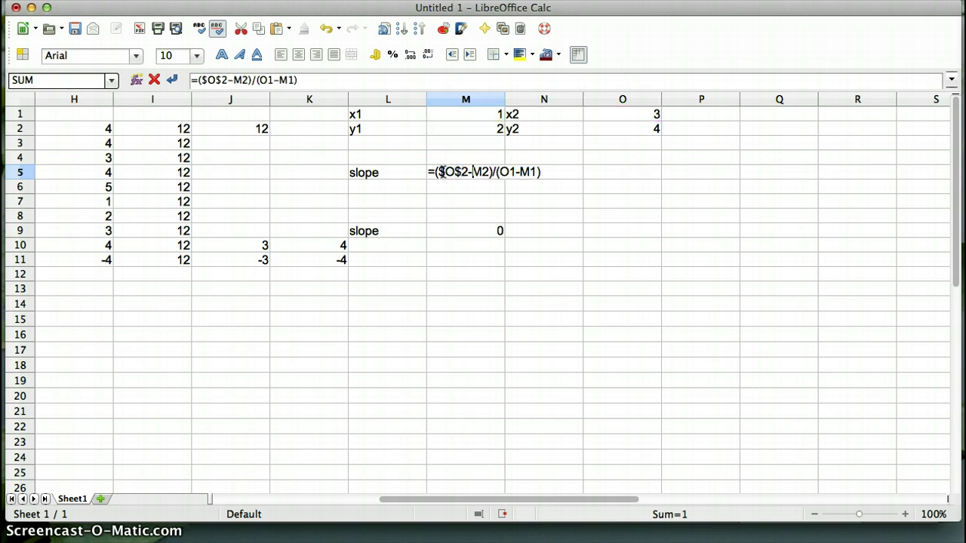
# - Fix the M2 reference in the numerator of the M5 formula as $M$2
pyautogui.write('$')
pyautogui.press('Delete')
pyautogui.write('$')
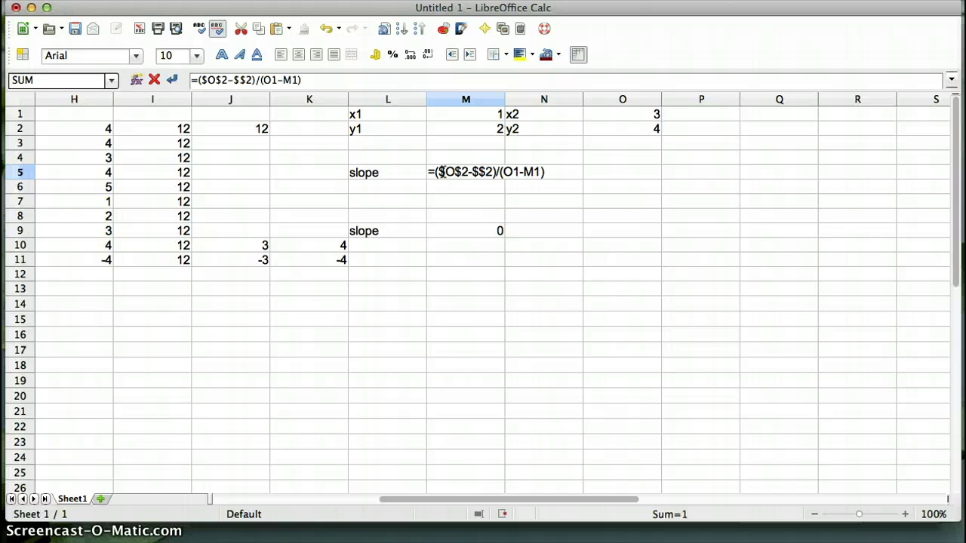
pyautogui.press('BackSpace')
pyautogui.write('M')
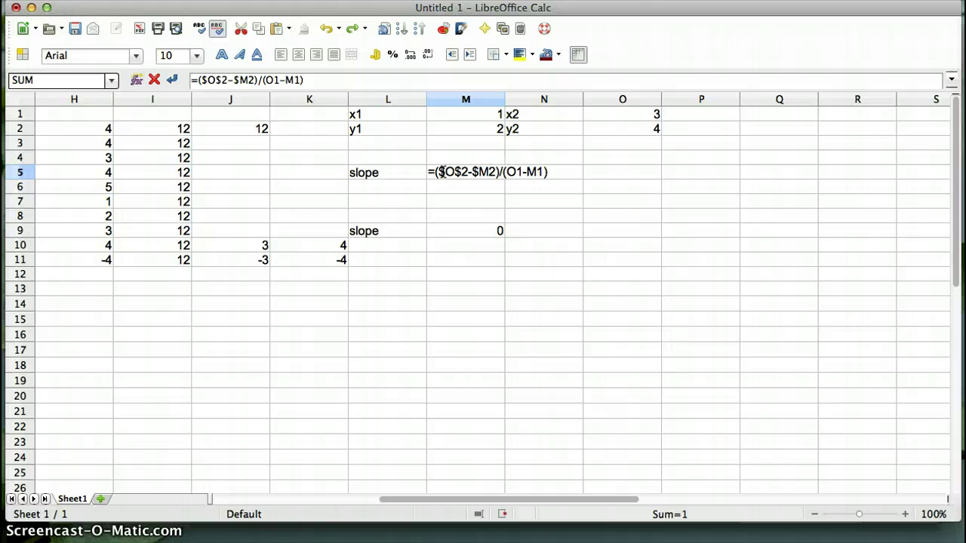
pyautogui.write('$')
# - Fix the denominator references of the M5 slope formula with dollar signs as $O$1 and $M$1
pyautogui.press('Right')
pyautogui.press('Right')
pyautogui.press('Right')
pyautogui.press('Right')
pyautogui.write('$')
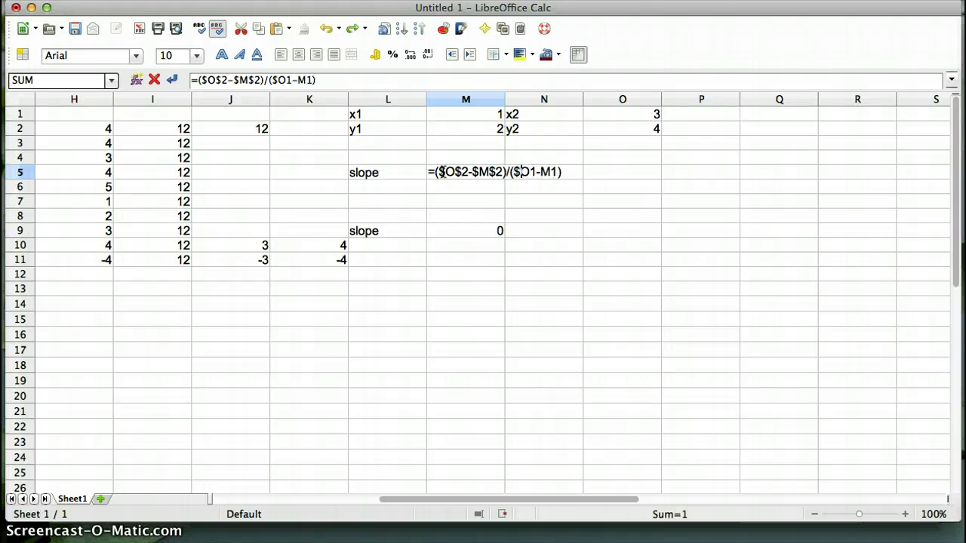
pyautogui.press('Right')
pyautogui.write('$')
pyautogui.write('$')
pyautogui.press('Right')
pyautogui.write('$')
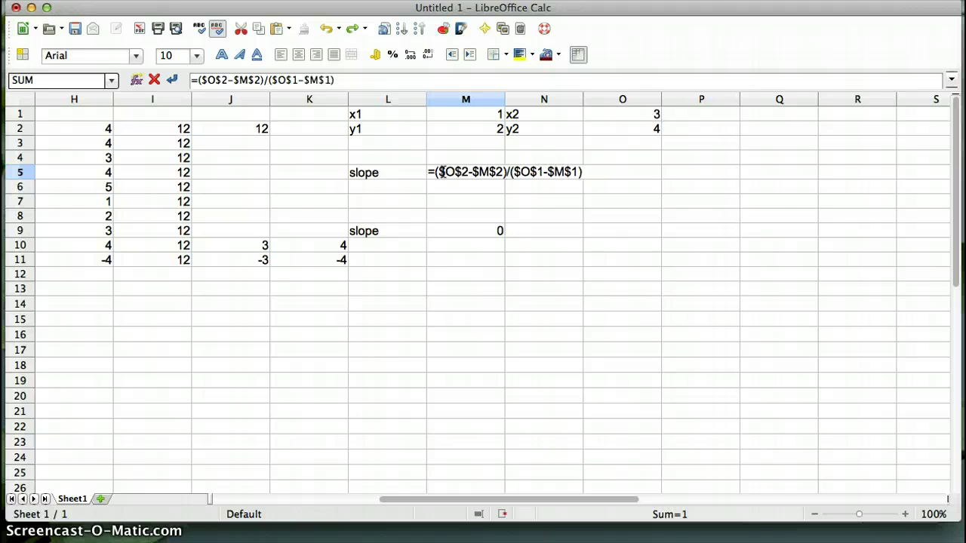
pyautogui.press('Return')
# - Copy the slope formula from M5 into M9, overwriting the existing formula there
pyautogui.click(444, 172)
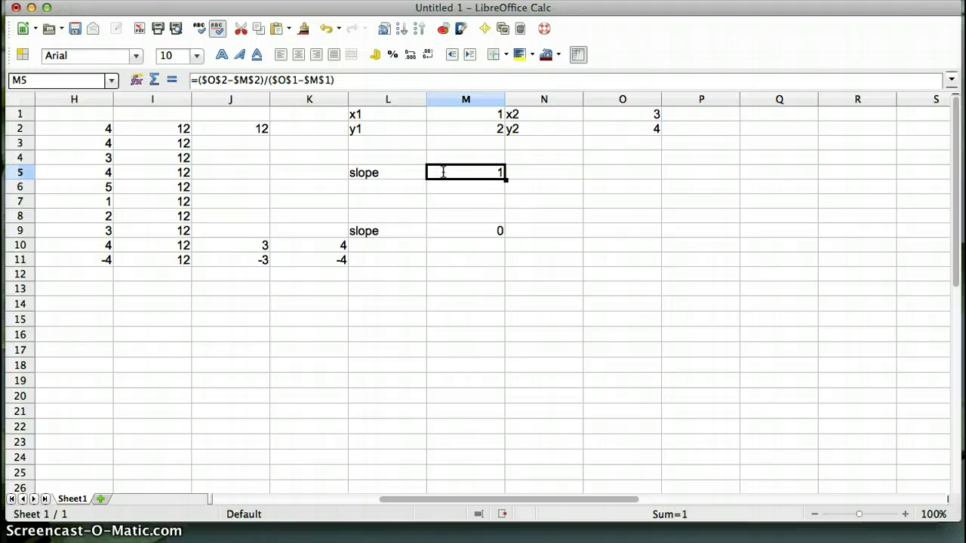
pyautogui.press('Down')
pyautogui.press('Down')
pyautogui.press('Down')
pyautogui.press('Down')
pyautogui.press('super+v')
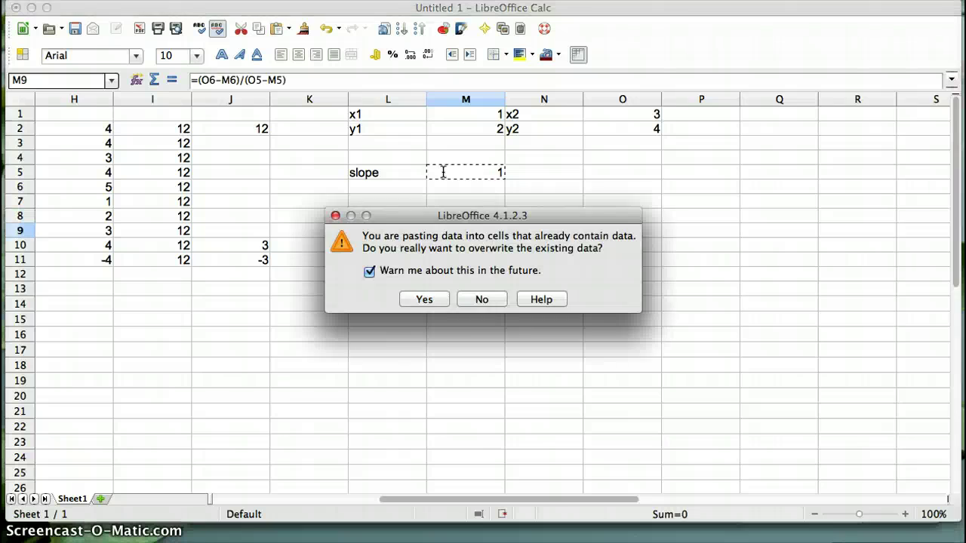
pyautogui.press('Return')
pyautogui.press('Up')
pyautogui.press('Down')
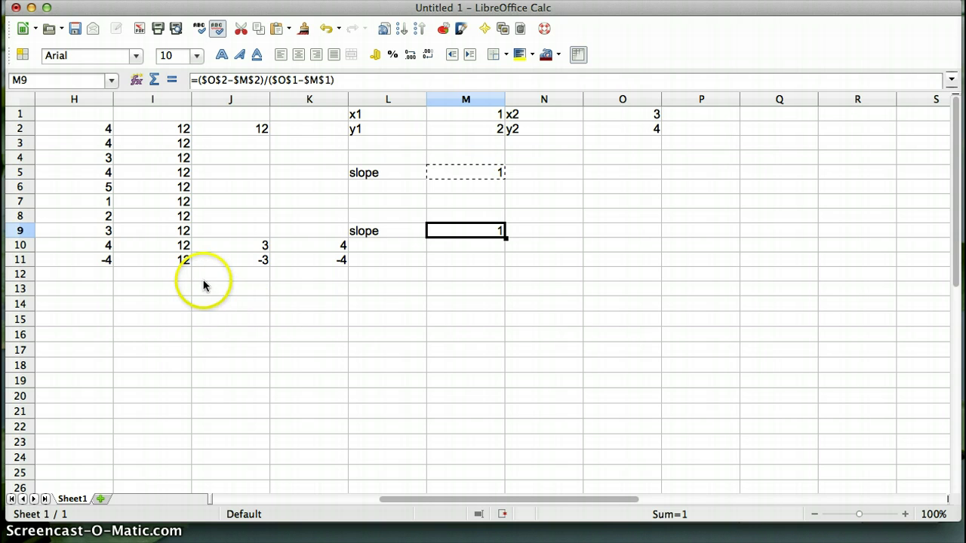
# - Enter a SUM formula in H12 that adds up the numbers in H2:H11
pyautogui.click(66, 275)
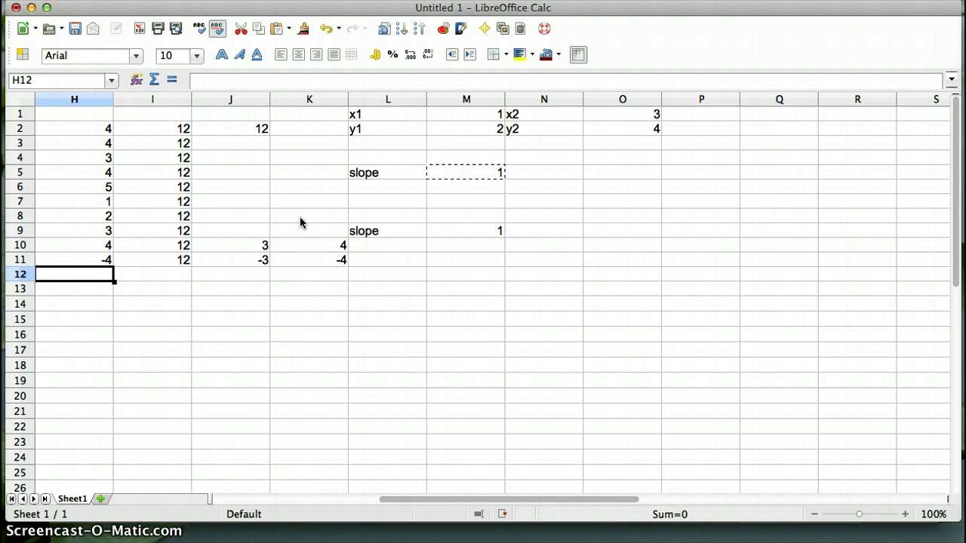
pyautogui.write('=')
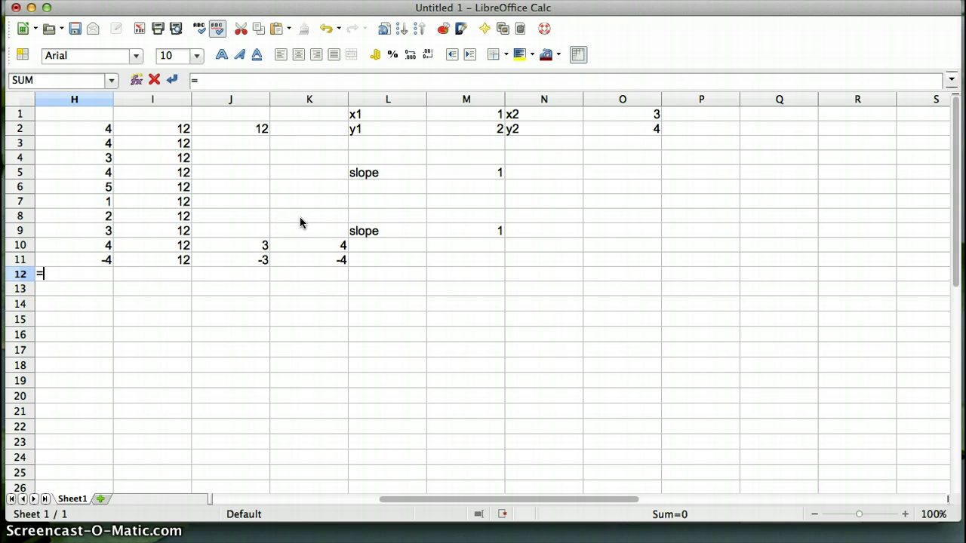
pyautogui.write('s')
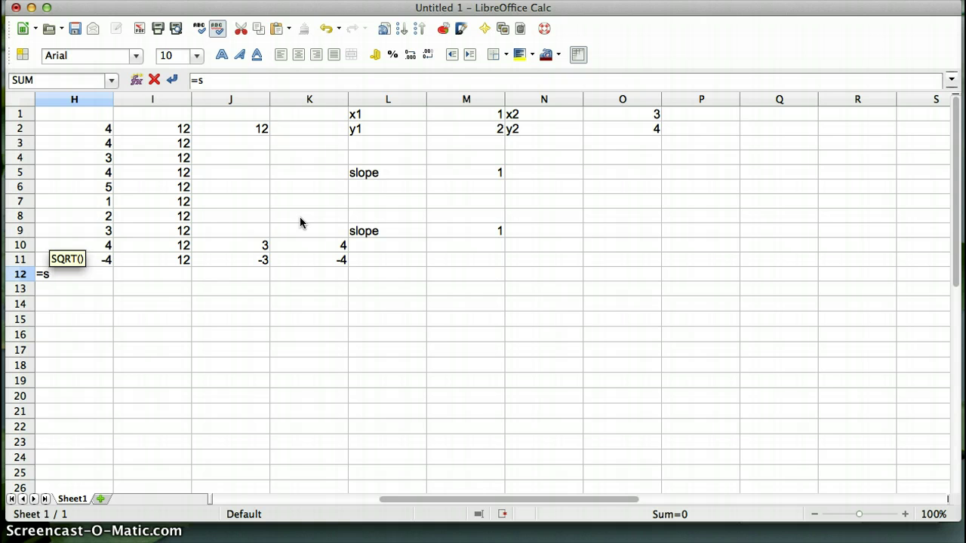
pyautogui.press('BackSpace')
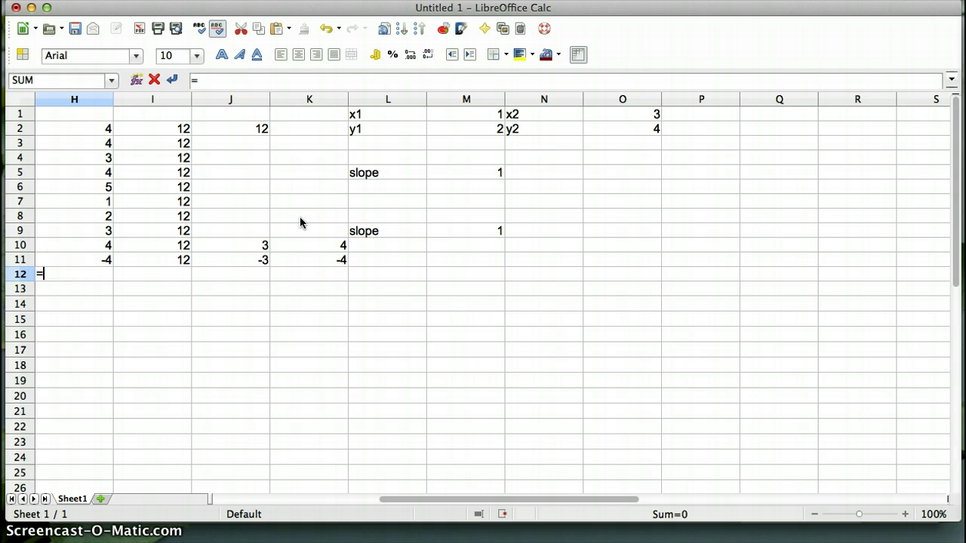
pyautogui.write('s')
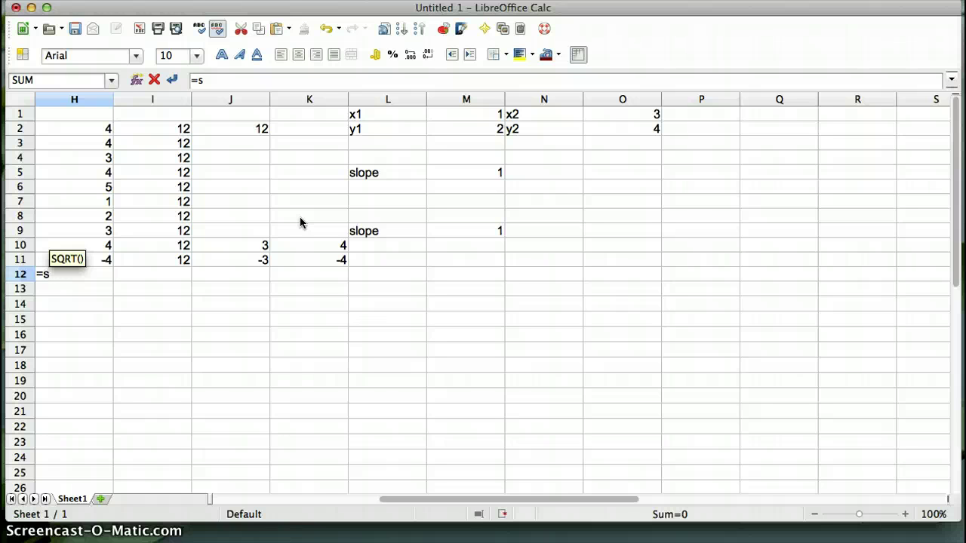
pyautogui.write('um')
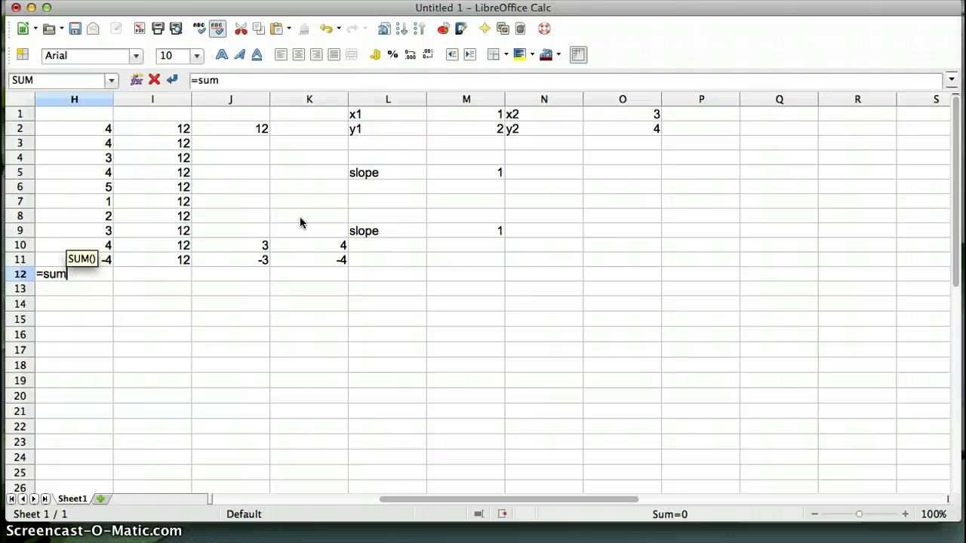
pyautogui.write('(')
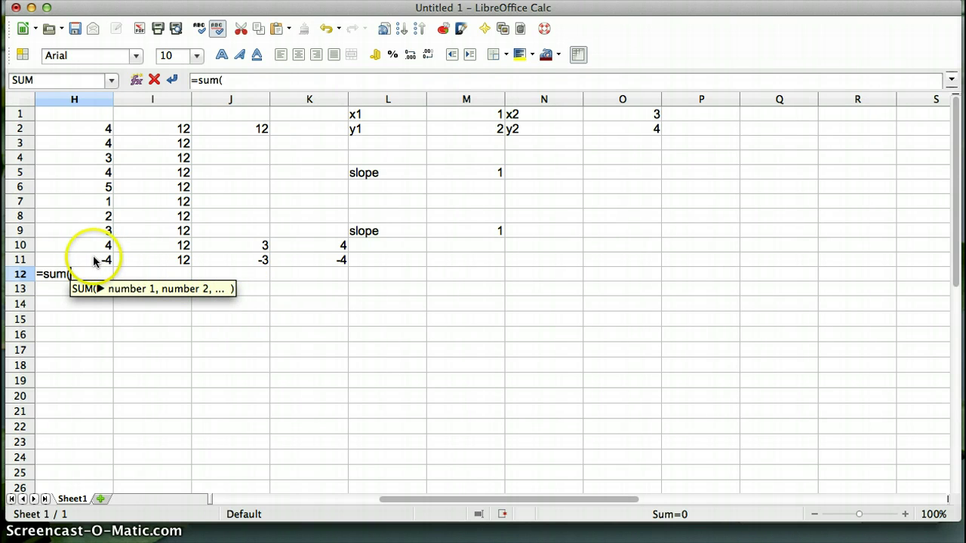
pyautogui.moveTo(90, 261); pyautogui.dragTo(95, 135)
pyautogui.press('Return')
pyautogui.press('Up')
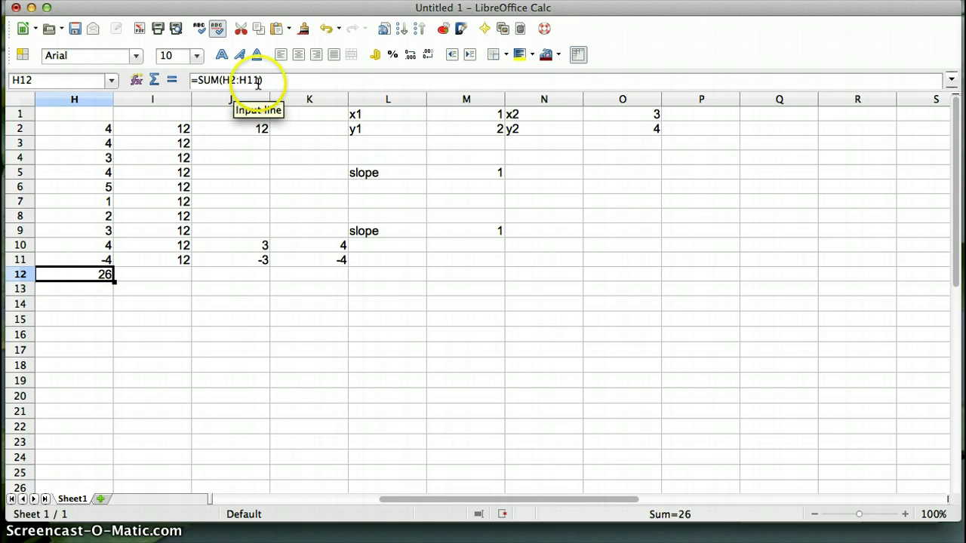
# - Copy the SUM formula from H12 into H13, H14 and H15 with its relative references
pyautogui.click(84, 292)
pyautogui.click(86, 274)
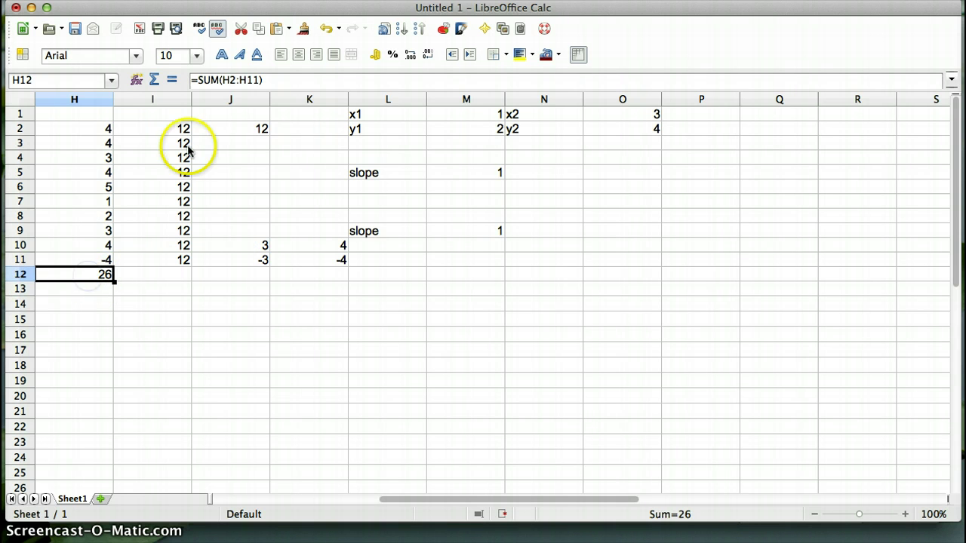
pyautogui.hotkey('ctrl', 'c')
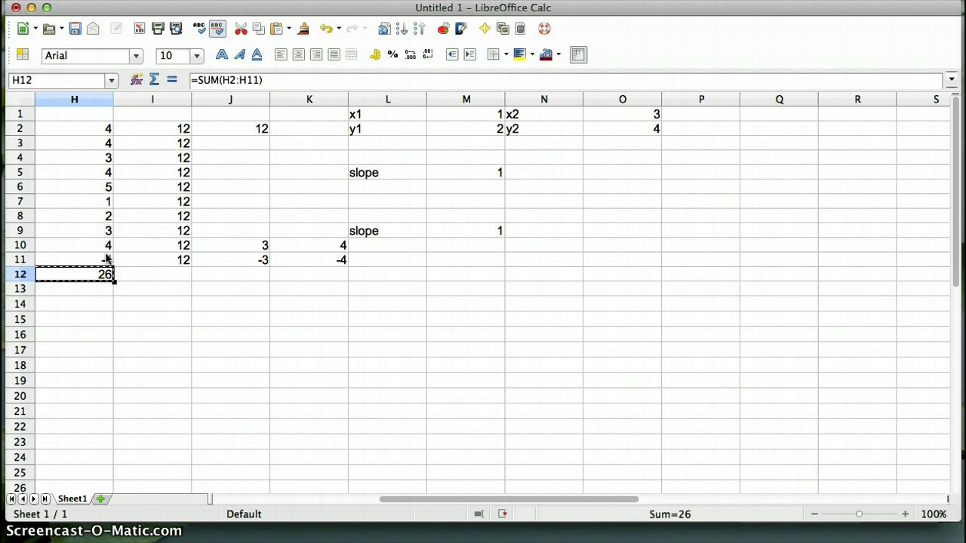
pyautogui.press('Down')
pyautogui.hotkey('ctrl', 'v')
pyautogui.press('Down')
pyautogui.hotkey('ctrl', 'v')
pyautogui.press('Down')
pyautogui.hotkey('ctrl', 'v')
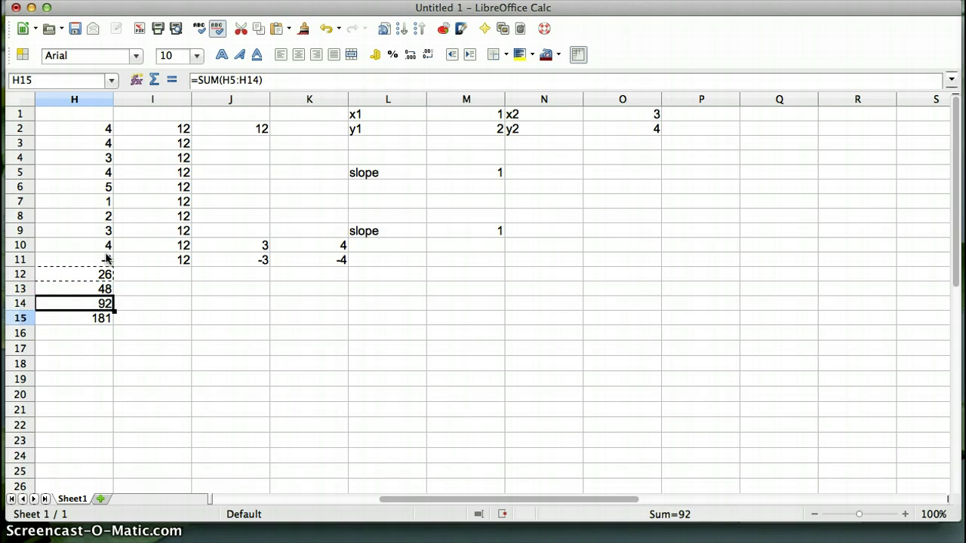
# - Examine how the cell ranges differ among the SUM formulas in H12 through H15
pyautogui.press('Up')
pyautogui.press('Up')
pyautogui.press('Escape')
pyautogui.press('Up')
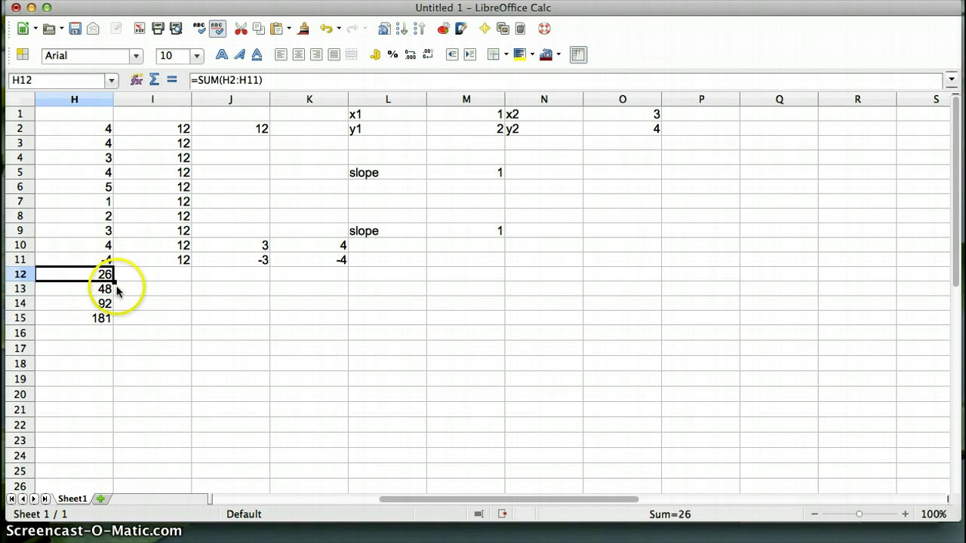
pyautogui.hotkey('ctrl', 'c')
pyautogui.press('Down')
pyautogui.press('Down')
pyautogui.press('Down')
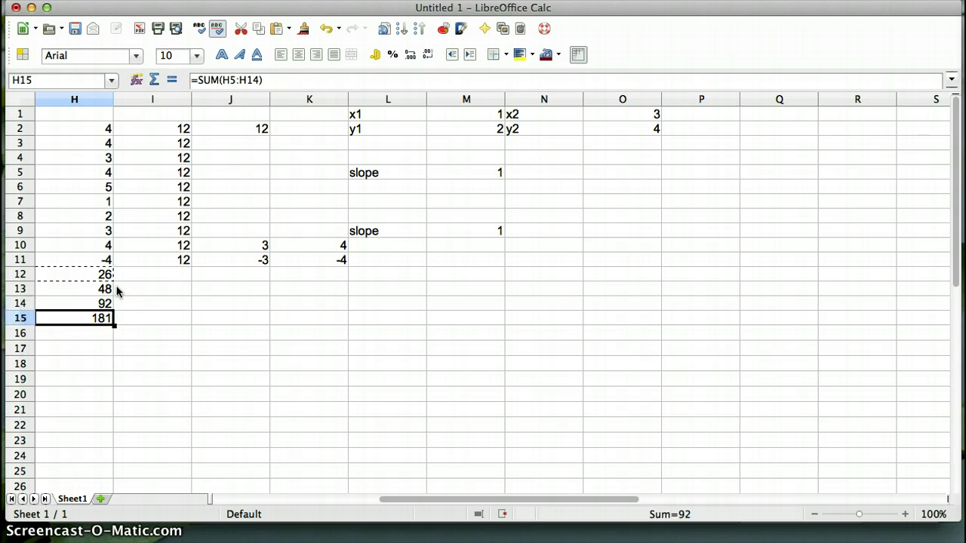
pyautogui.press('Up')
pyautogui.press('Up')
pyautogui.press('Up')
pyautogui.press('Down')
pyautogui.press('Down')
pyautogui.press('Down')
pyautogui.press('Up')
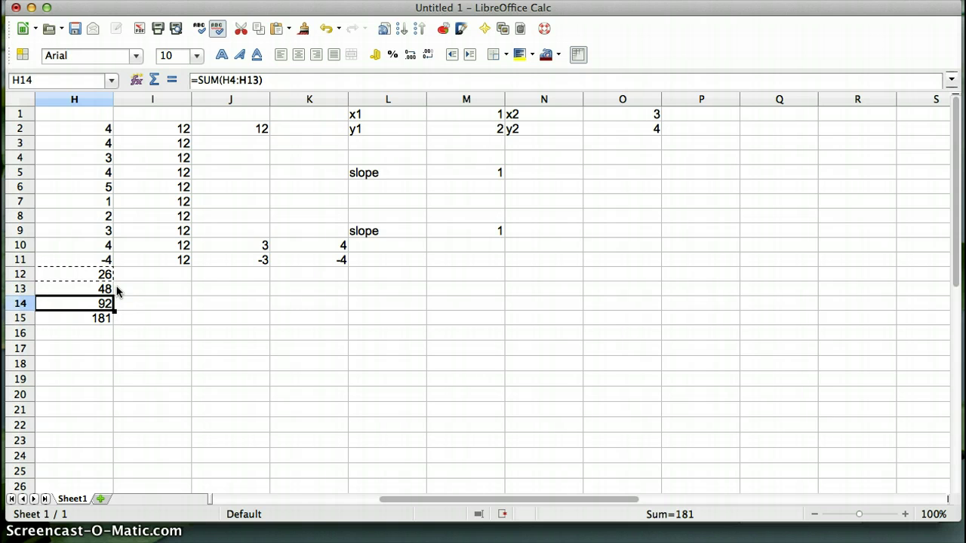
pyautogui.press('Up')
pyautogui.press('Up')
pyautogui.press('Escape')
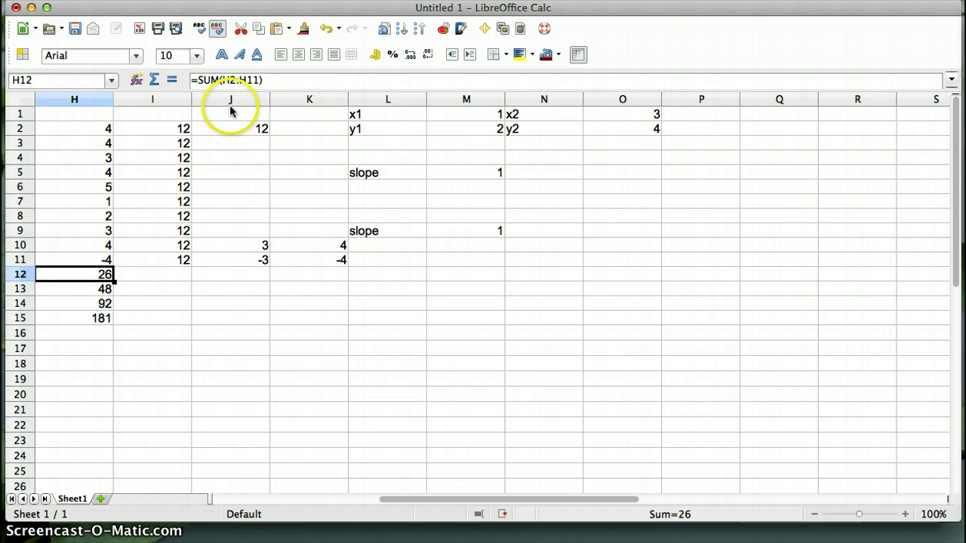
# - Fix the range of the SUM formula in H12 with dollar signs as $H$2:$H$11
pyautogui.click(221, 80)
pyautogui.write('$')
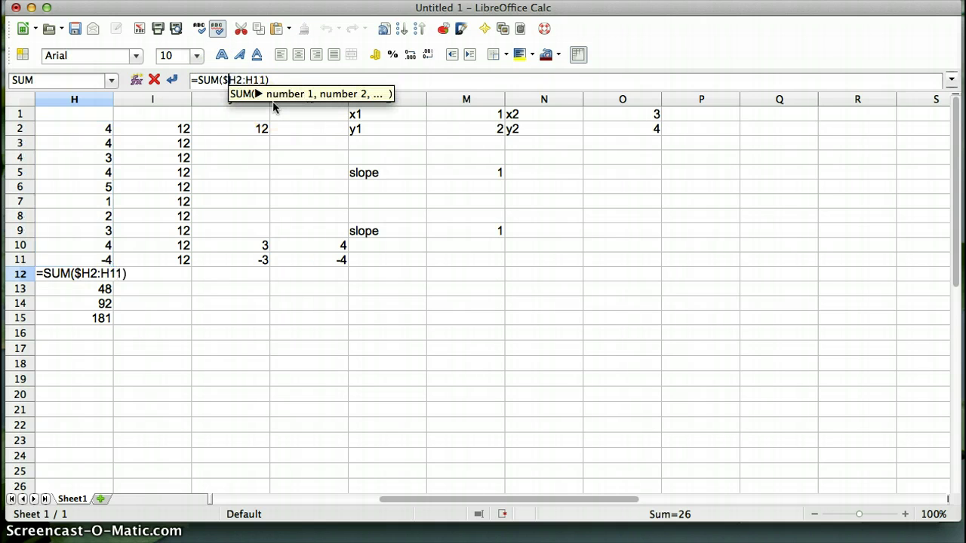
pyautogui.press('Right')
pyautogui.write('$')
pyautogui.press('Right')
pyautogui.press('Right')
pyautogui.write('$')
pyautogui.press('Right')
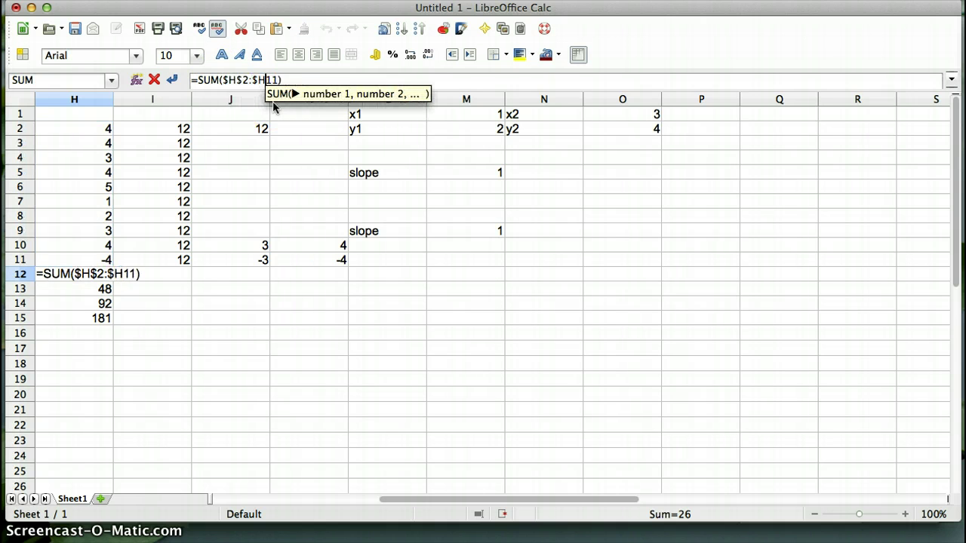
pyautogui.write('$')
pyautogui.press('Return')
pyautogui.press('Up')
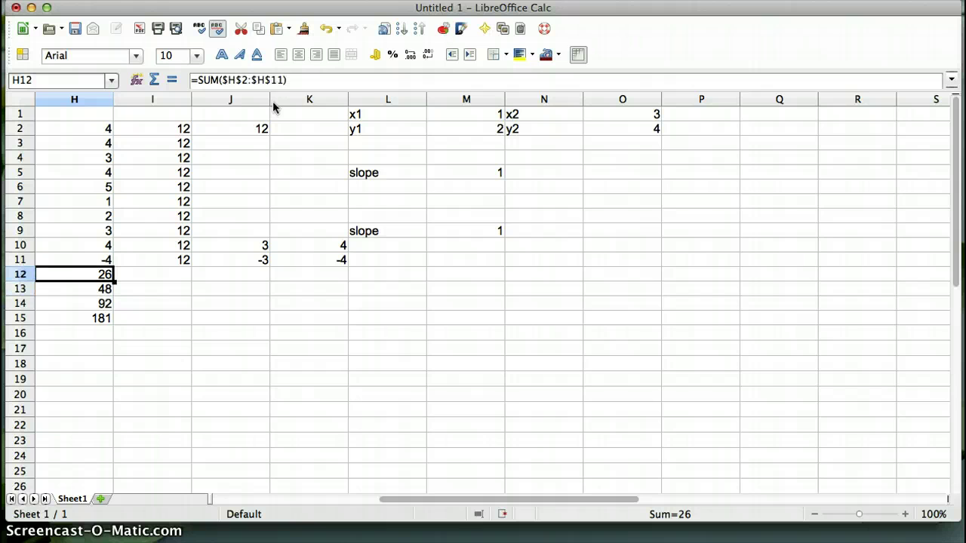
# - Copy the fixed-range SUM formula from H12 into H13, H14 and H15, overwriting their existing formulas
pyautogui.hotkey('ctrl', 'c')
pyautogui.press('Down')
pyautogui.hotkey('ctrl', 'v')
pyautogui.press('Left')
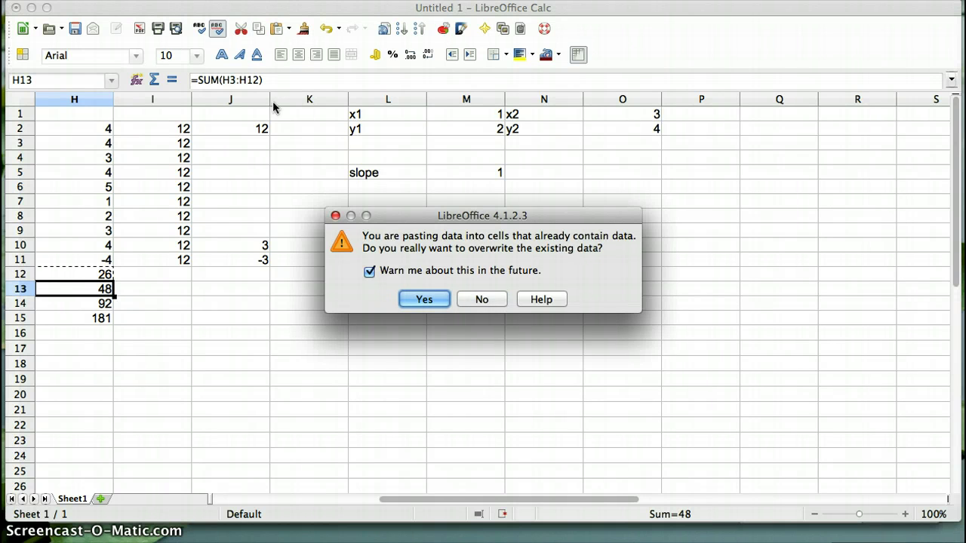
pyautogui.press('Return')
pyautogui.press('Down')
pyautogui.hotkey('ctrl', 'v')
pyautogui.press('Return')
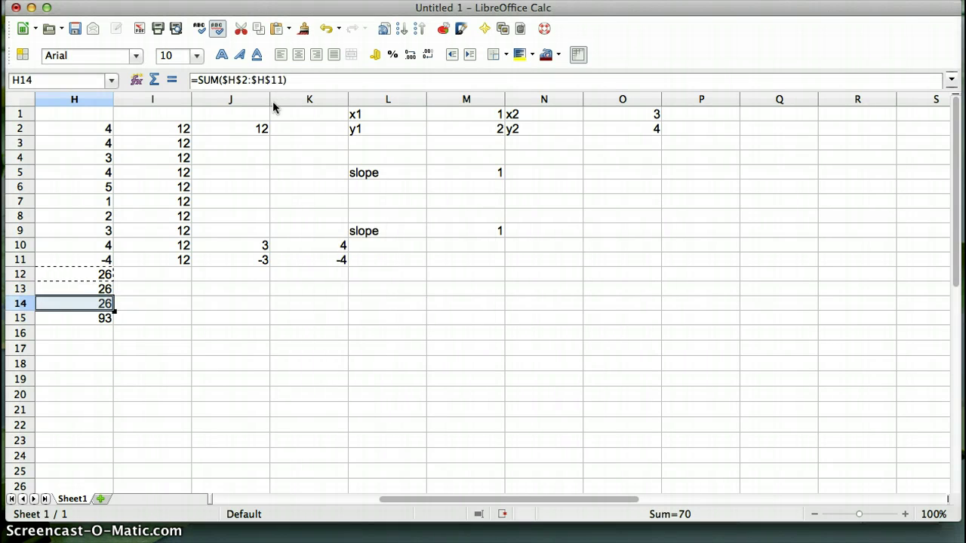
pyautogui.press('Down')
pyautogui.hotkey('ctrl', 'v')
pyautogui.press('Return')
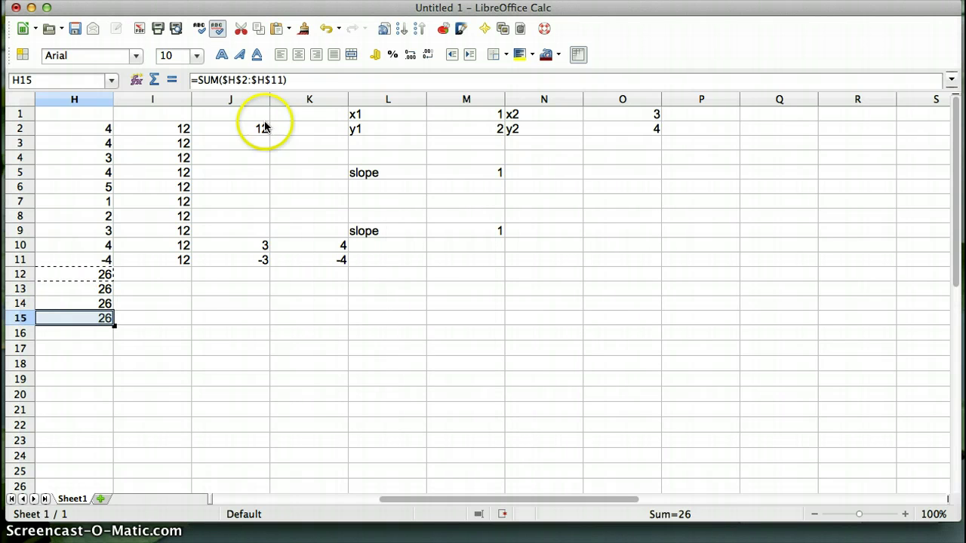
pyautogui.click(189, 292)
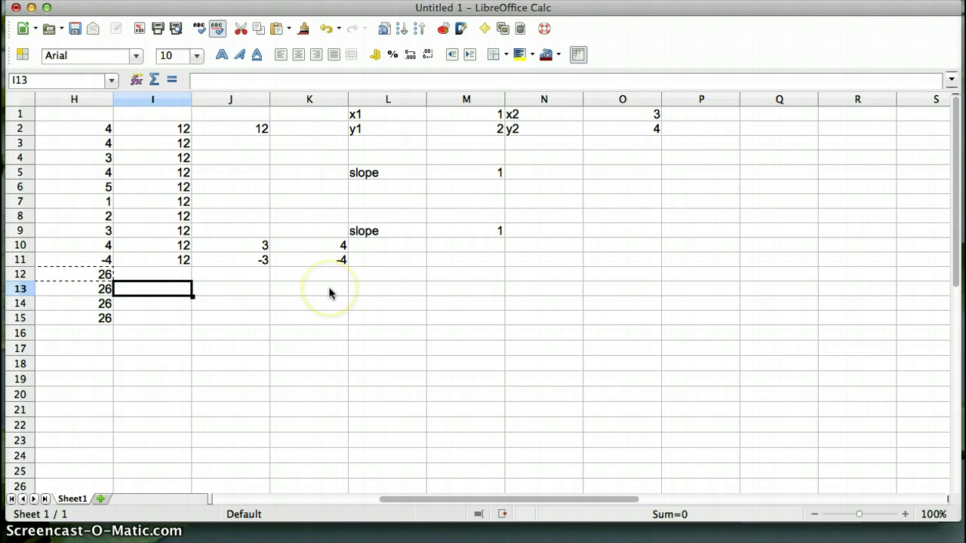